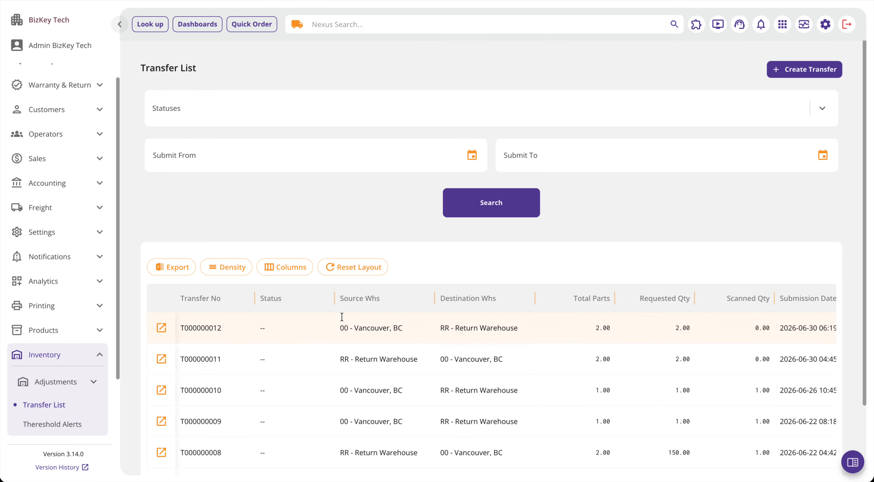
# Step: Review the listed transfers and the status options available for filtering them
pyautogui.scroll(-2, 273, 208)
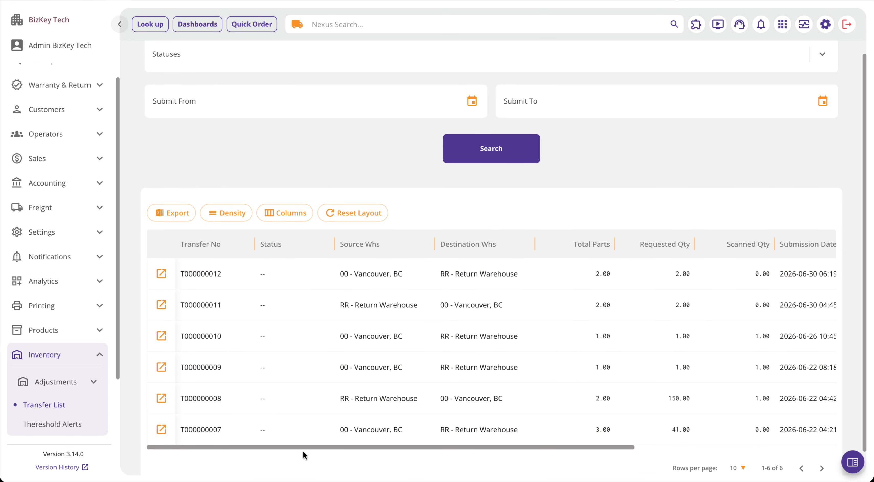
pyautogui.scroll(2, 523, 360)
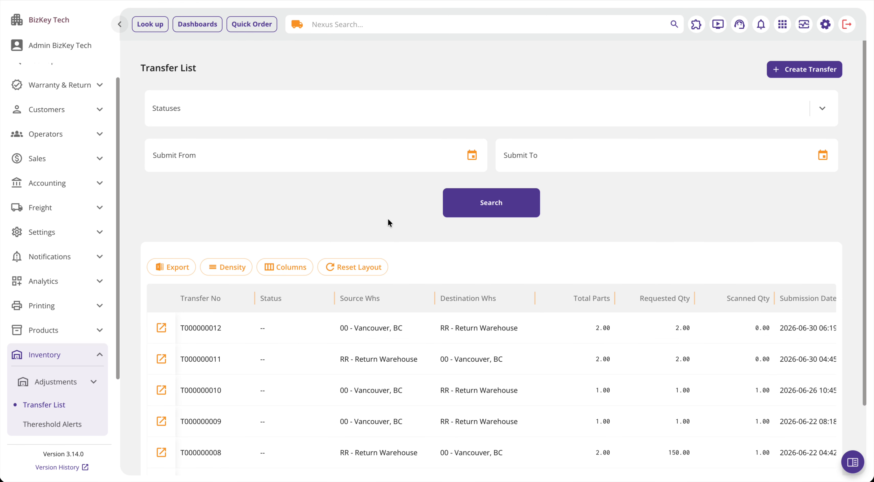
pyautogui.click(166, 114)
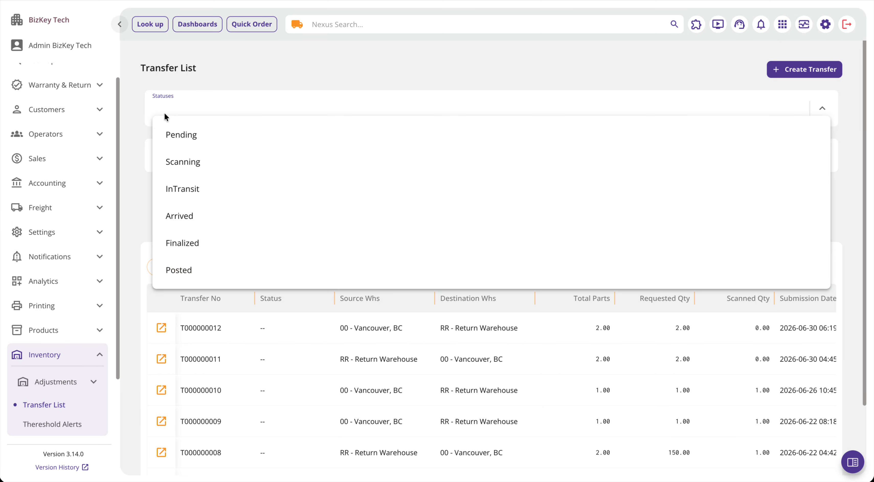
pyautogui.click(243, 76)
pyautogui.click(229, 112)
pyautogui.click(240, 74)
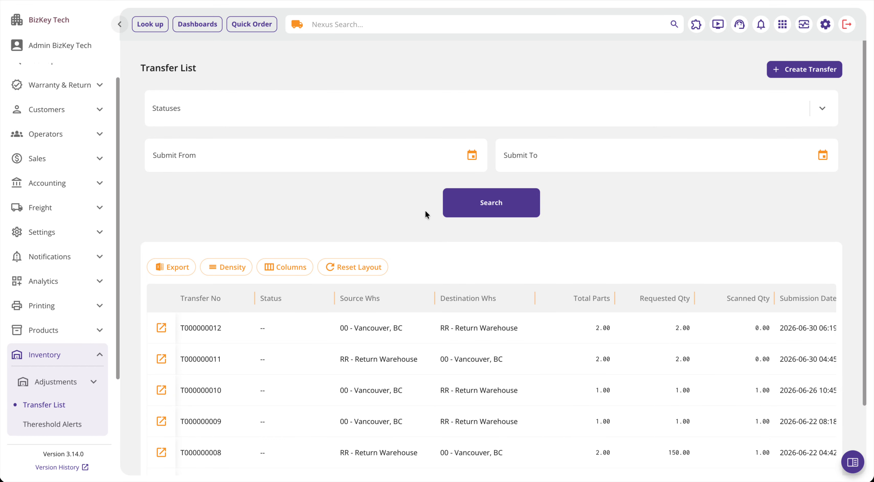
# Step: Draft a transfer from Vancouver, BC (00) to Return Warehouse (RR) with required date 2026-07-01, and discard it
pyautogui.click(805, 73)
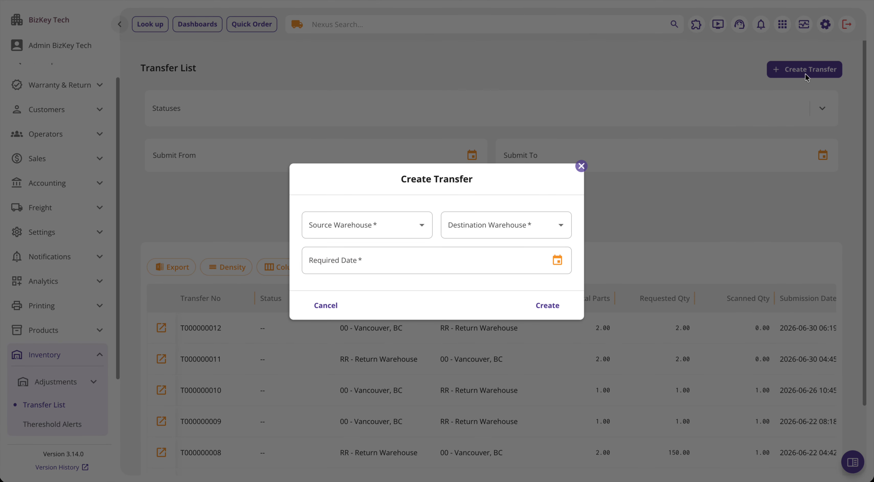
pyautogui.click(364, 228)
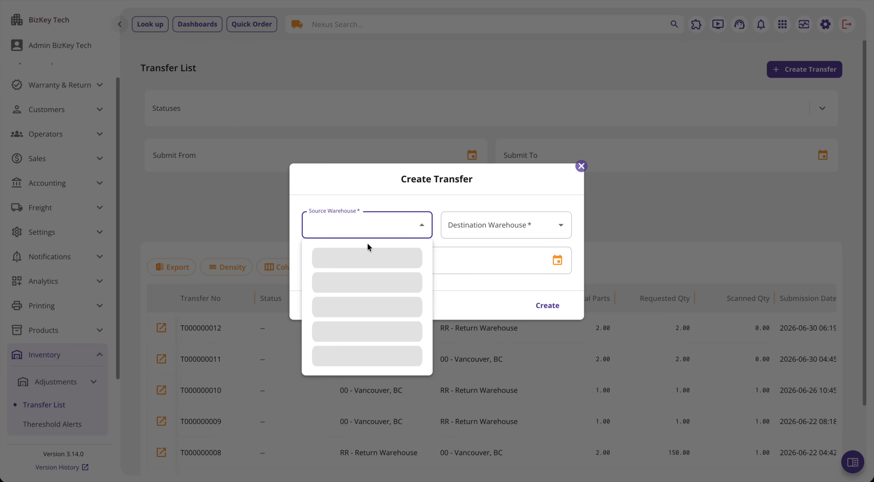
pyautogui.click(351, 257)
pyautogui.click(503, 225)
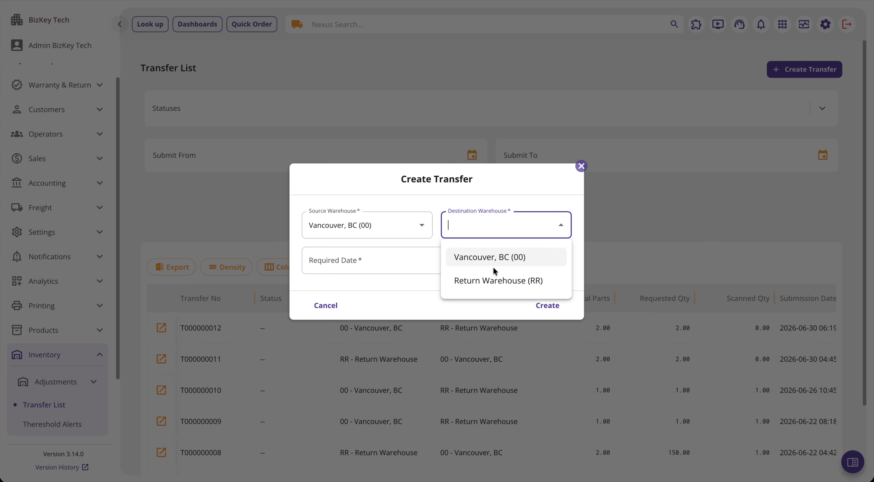
pyautogui.click(483, 280)
pyautogui.click(556, 259)
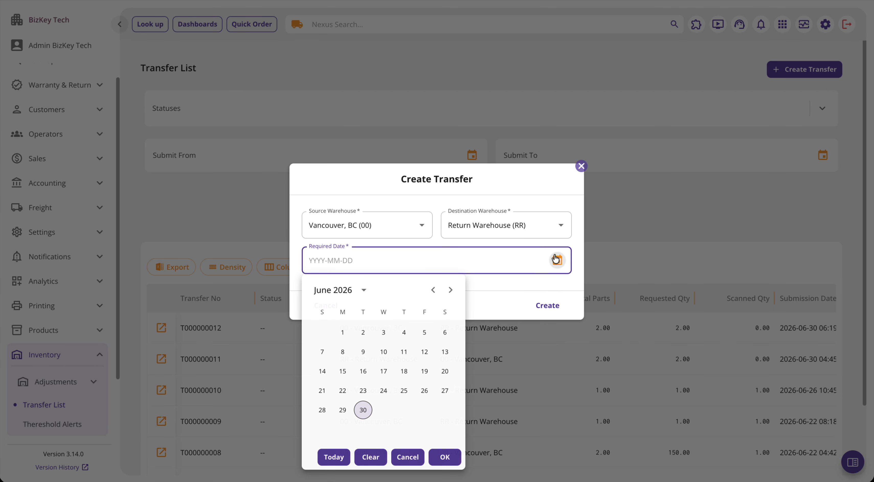
pyautogui.click(450, 290)
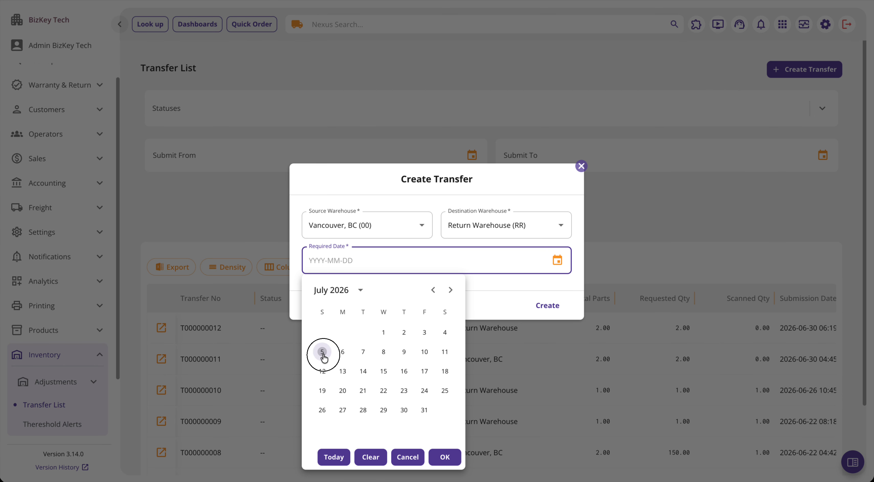
pyautogui.click(383, 332)
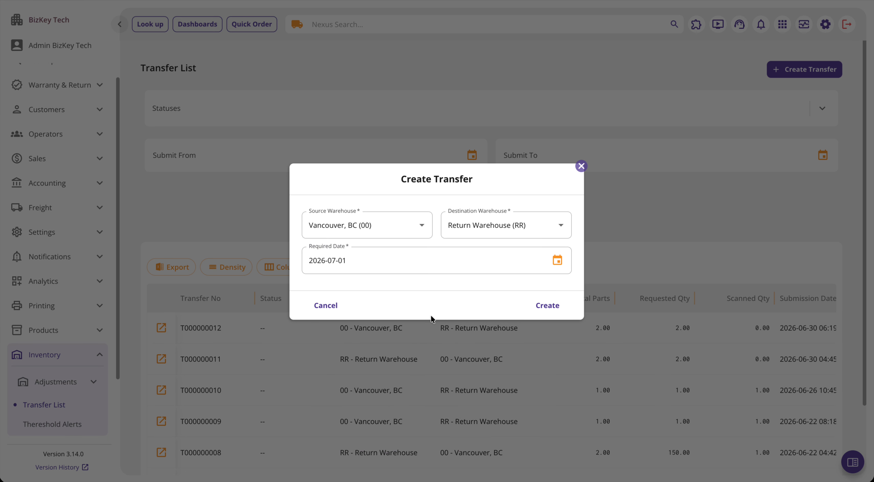
pyautogui.click(340, 314)
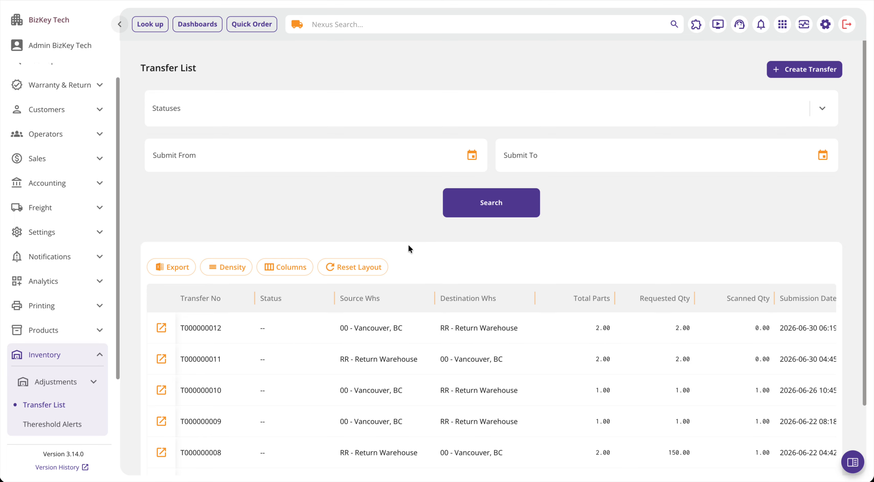
# Step: Examine all columns of the transfer list, from the transfer number through quantities to the submission, modified and required dates
pyautogui.scroll(-2, 425, 315)
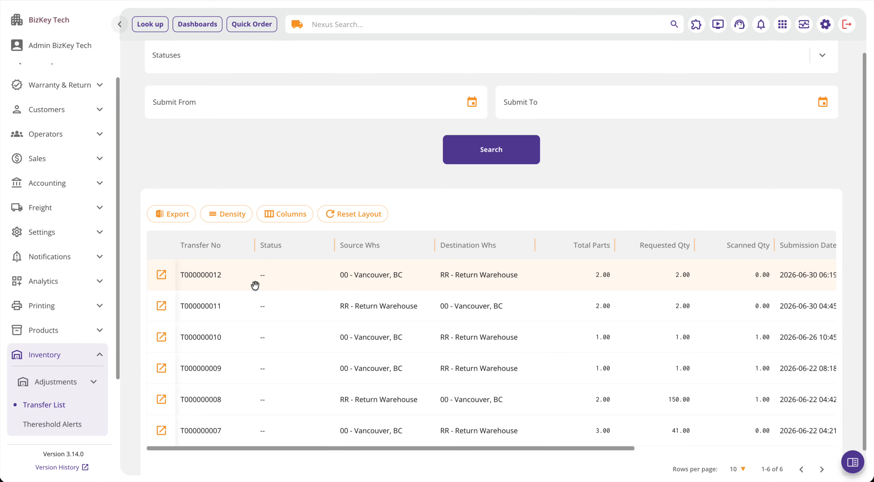
pyautogui.hscroll(5, 288, 279)
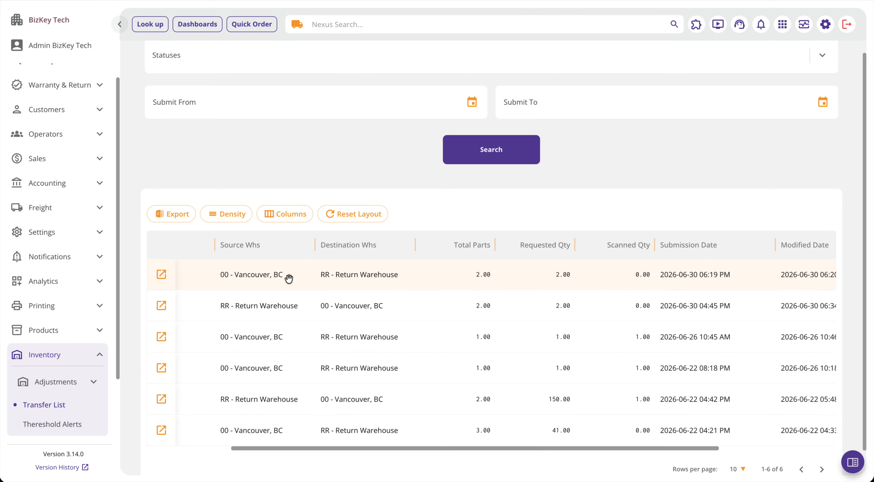
pyautogui.hscroll(-2, 289, 279)
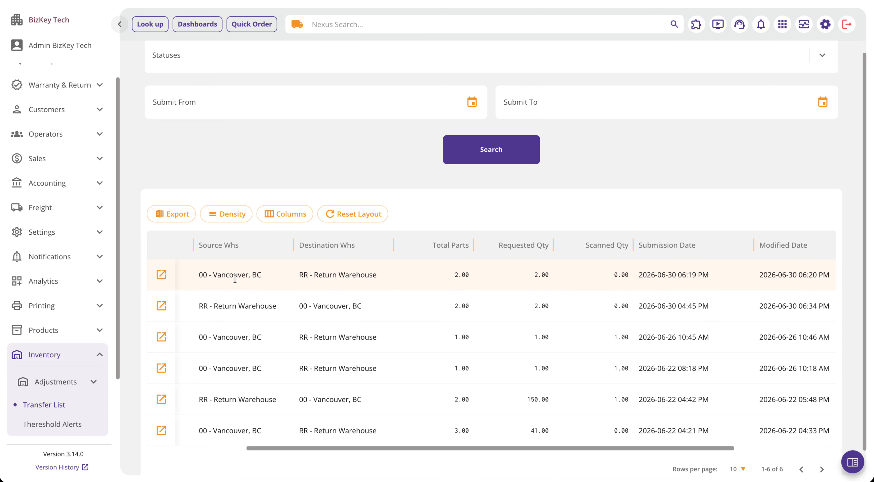
pyautogui.hscroll(3, 370, 276)
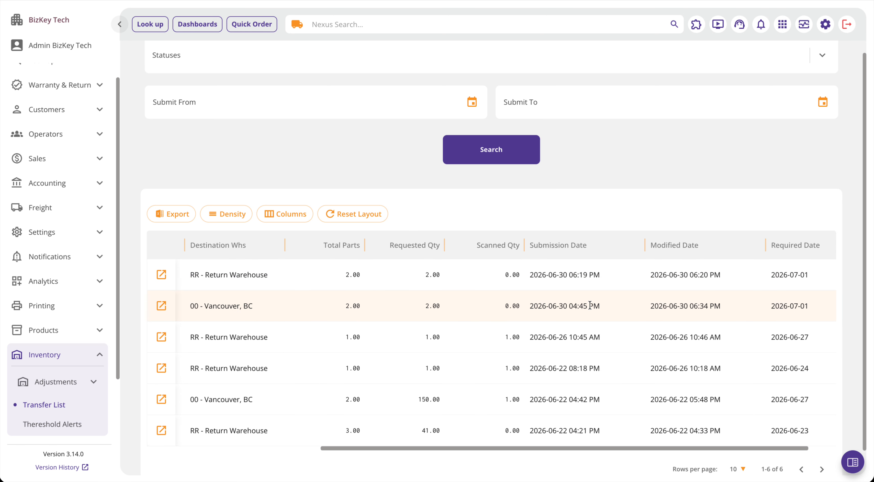
pyautogui.hscroll(3, 592, 288)
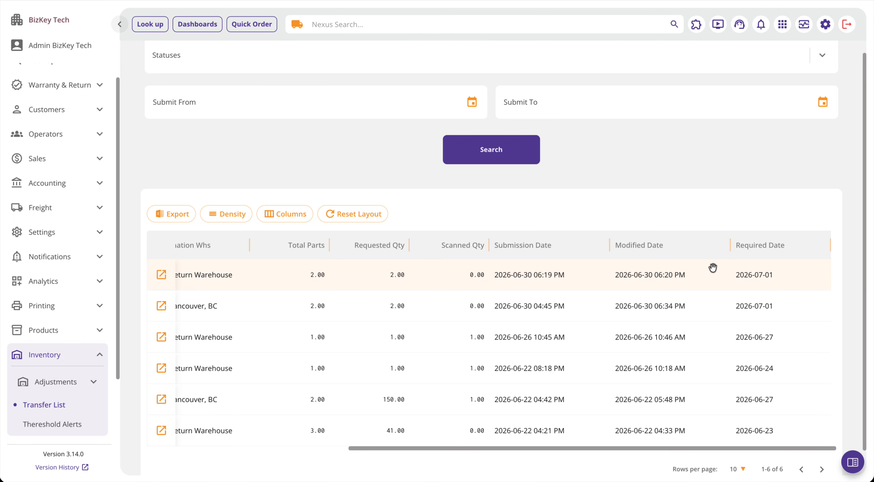
pyautogui.hscroll(-3, 712, 268)
pyautogui.scroll(2, 702, 176)
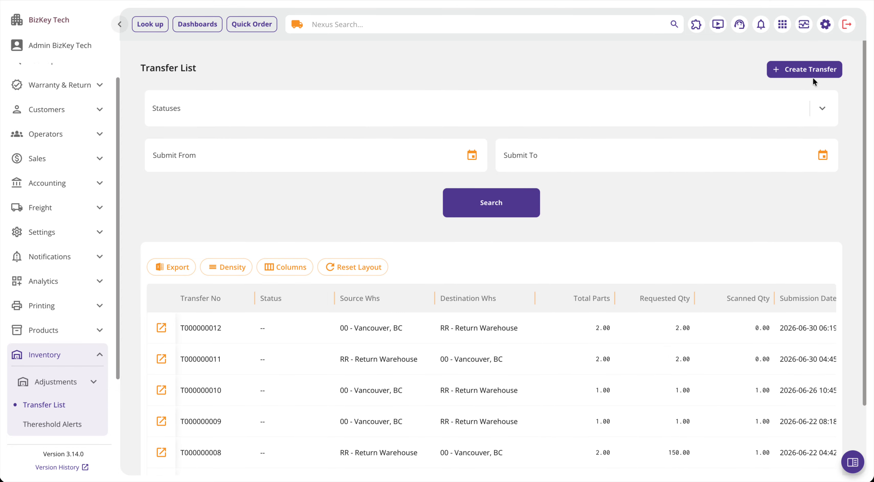
# Step: Open the 2026-06-30 transfer from Return Warehouse to Vancouver, BC and examine its status, source warehouse and destination warehouse
pyautogui.click(813, 67)
pyautogui.click(814, 65)
pyautogui.click(161, 359)
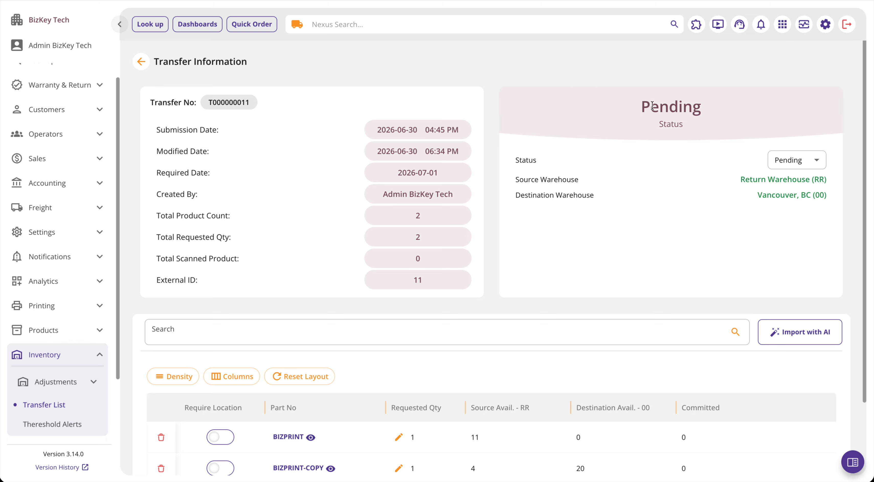
pyautogui.moveTo(720, 110); pyautogui.dragTo(630, 112)
pyautogui.click(631, 112)
pyautogui.moveTo(516, 177); pyautogui.dragTo(772, 203)
pyautogui.click(814, 208)
# Step: Try to add a product to the transfer by searching for bizprint, and dismiss the resulting notification
pyautogui.scroll(-3, 790, 227)
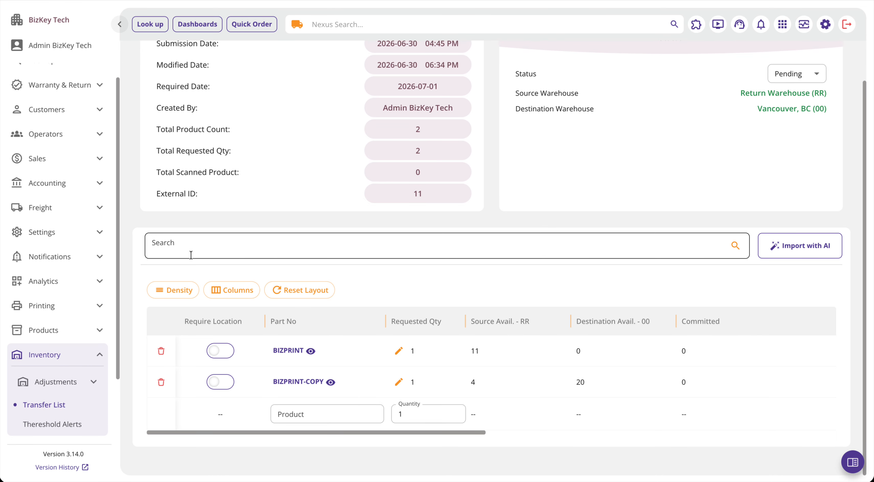
pyautogui.click(350, 249)
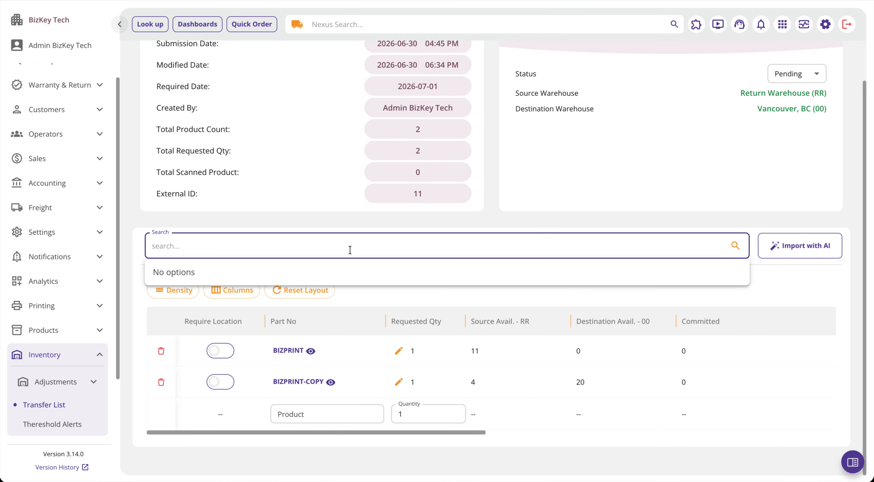
pyautogui.write('b')
pyautogui.press('BackSpace')
pyautogui.write('bizprint')
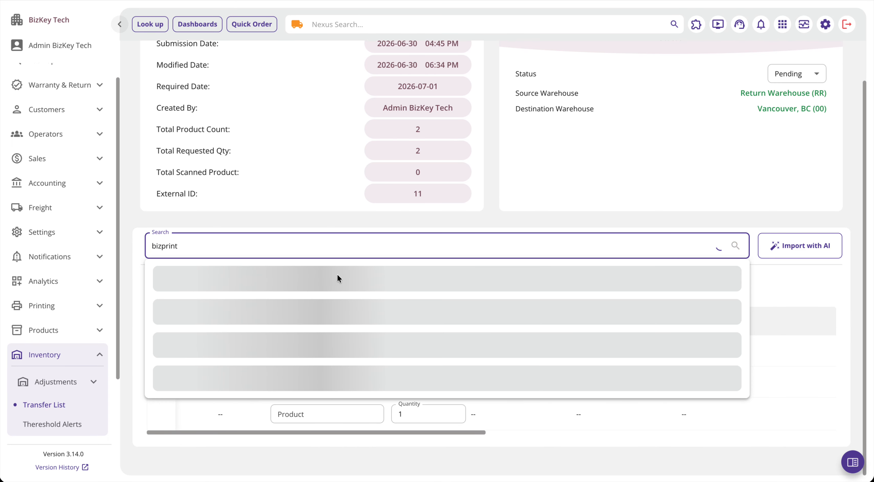
pyautogui.click(226, 292)
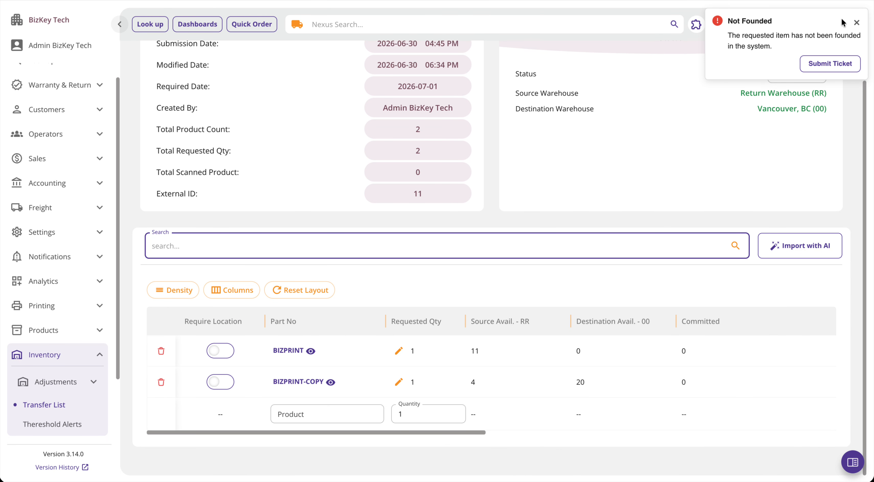
pyautogui.click(855, 24)
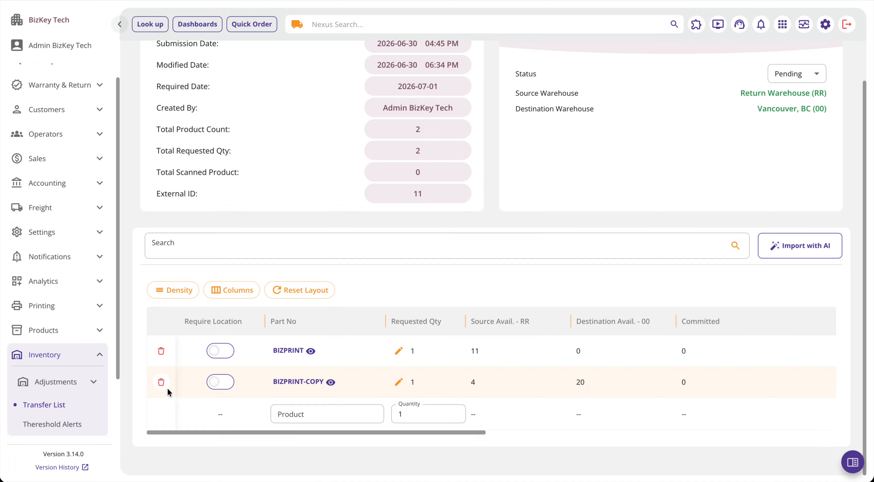
# Step: Delete the BIZPRINT-COPY line from the transfer and add that product again by searching for bizprint
pyautogui.click(161, 383)
pyautogui.click(566, 299)
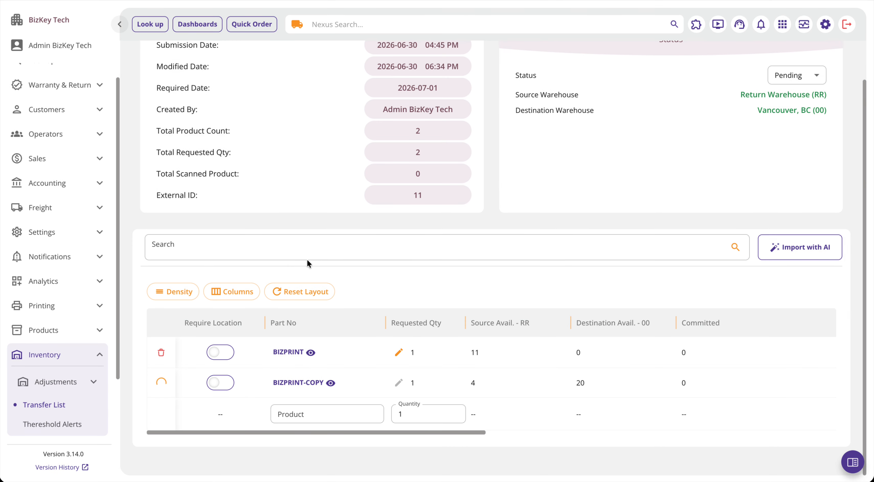
pyautogui.click(285, 265)
pyautogui.write('biz')
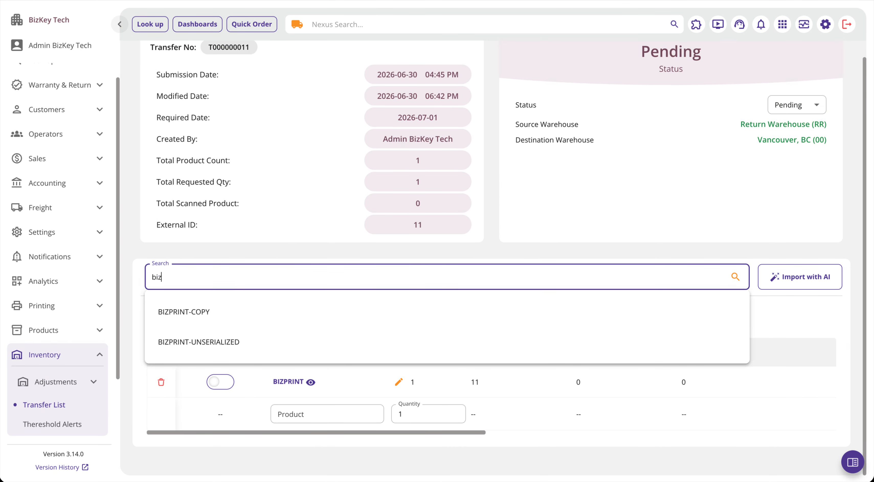
pyautogui.write('print')
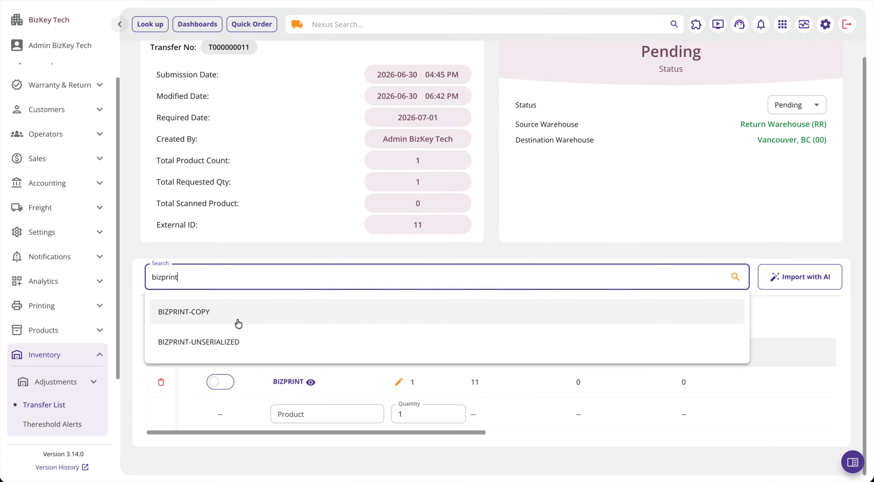
pyautogui.click(217, 312)
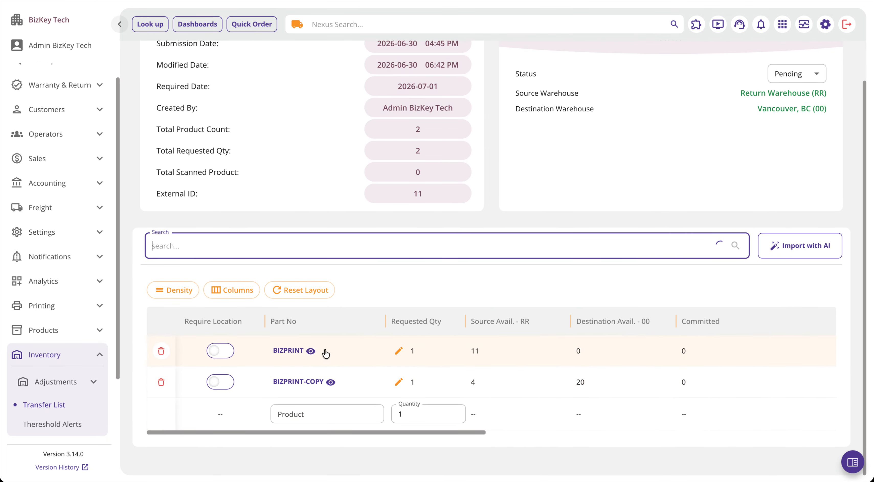
# Step: Add the UNSERIALIZED product through the transfer's blank product row by searching for uns, and delete that line again
pyautogui.click(333, 417)
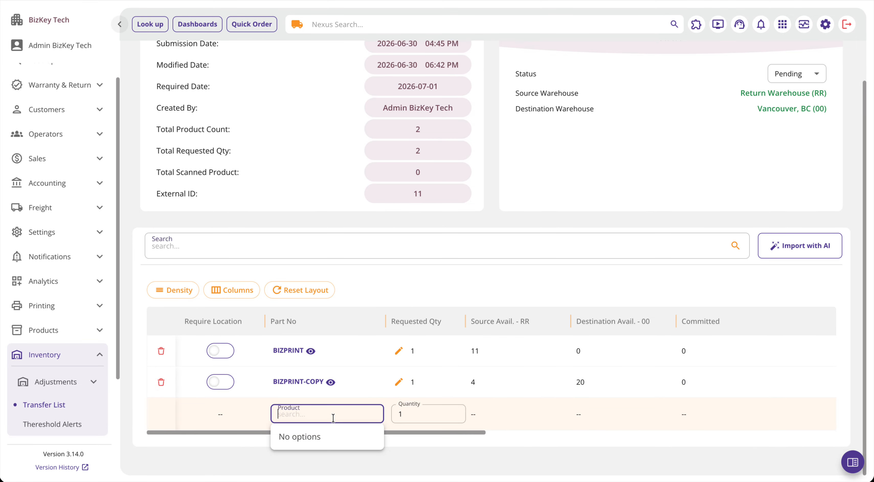
pyautogui.write('uns')
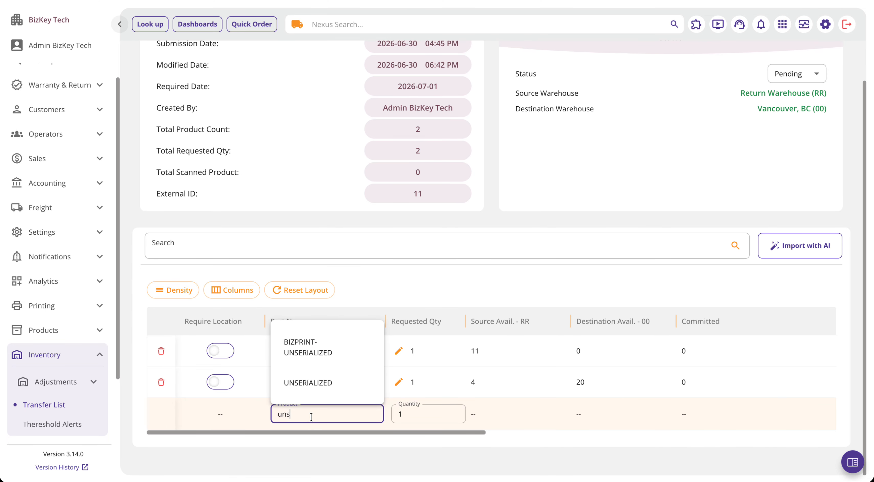
pyautogui.click(307, 383)
pyautogui.click(160, 412)
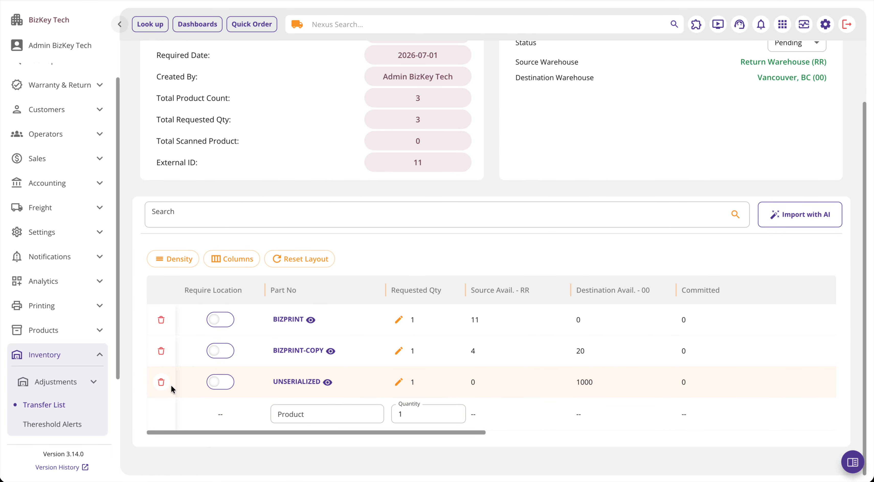
pyautogui.click(162, 383)
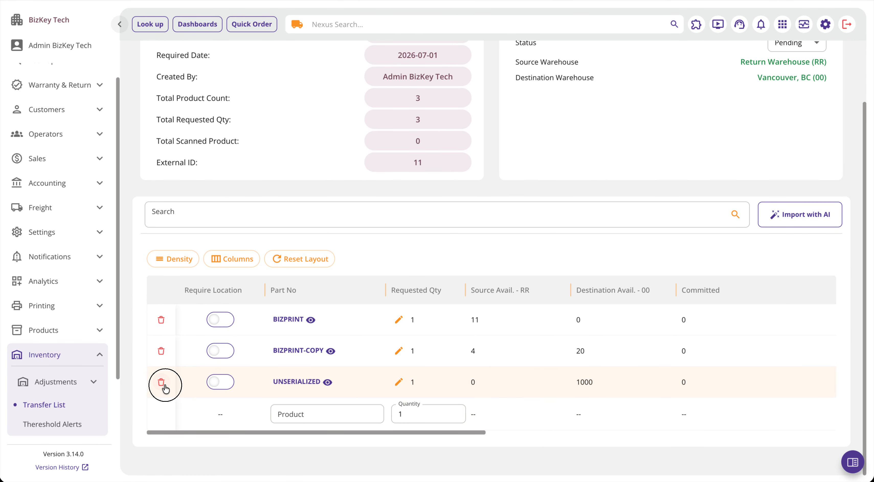
pyautogui.click(564, 297)
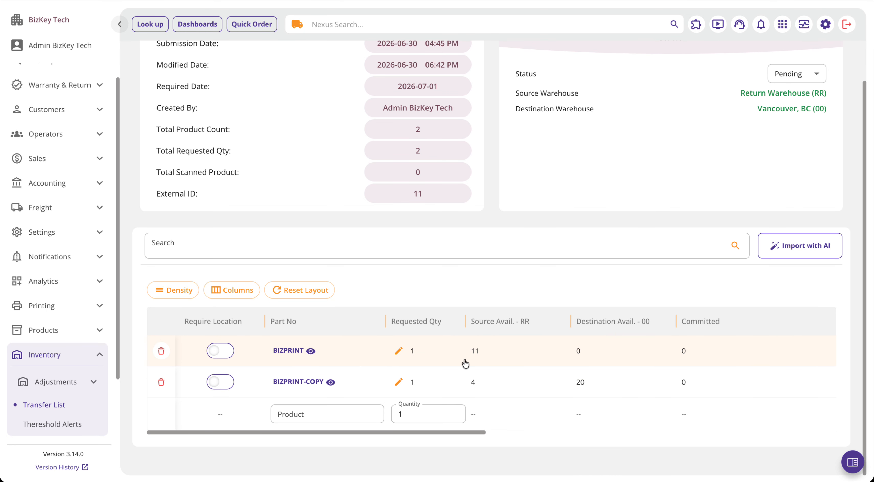
# Step: Examine the requested quantity, source and destination availability, and committed columns of the transfer's product lines
pyautogui.click(399, 352)
pyautogui.click(397, 383)
pyautogui.hscroll(2, 541, 350)
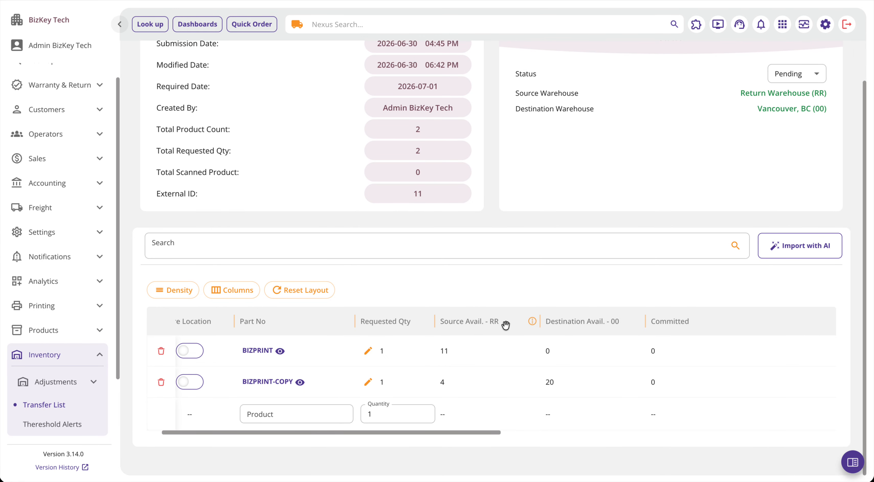
pyautogui.scroll(1, 728, 191)
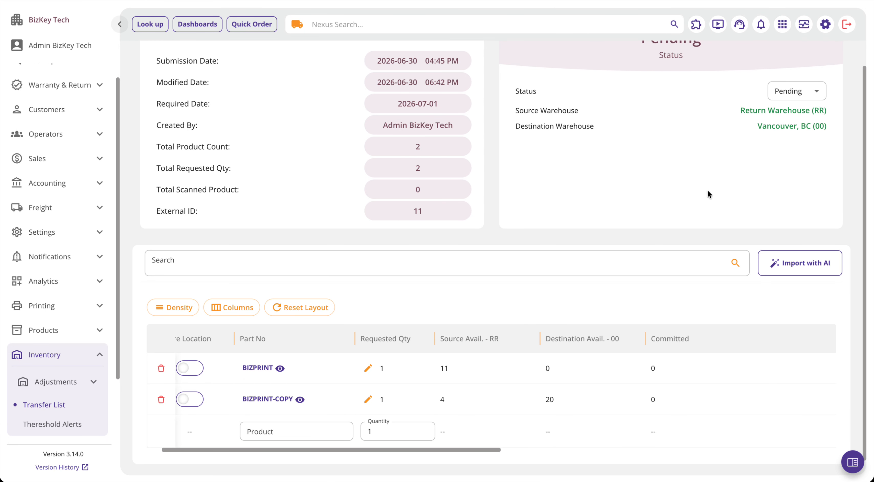
pyautogui.scroll(-1, 707, 195)
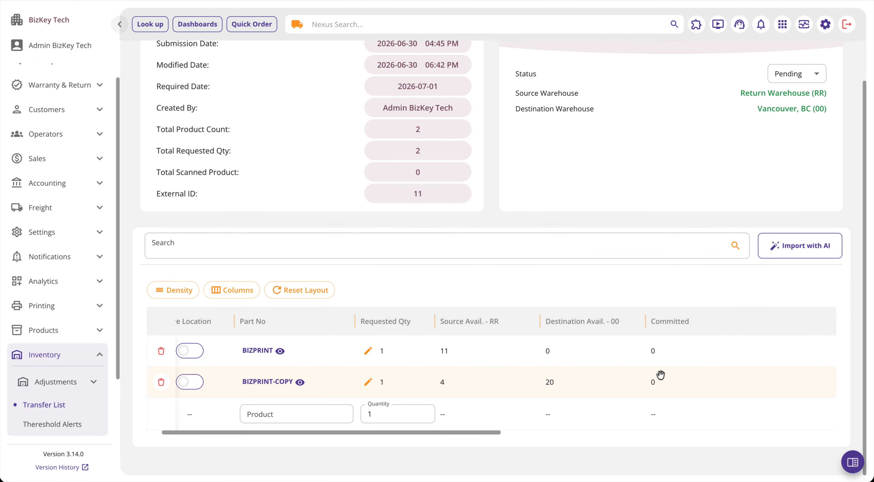
# Step: Examine the cost, total cost, scanned count, delivered count and note columns of the transfer's product lines
pyautogui.hscroll(3, 660, 375)
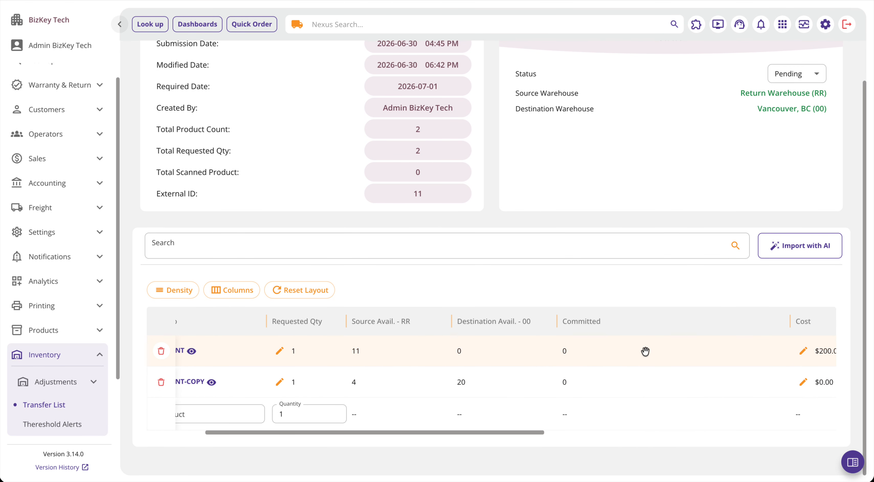
pyautogui.hscroll(2, 645, 351)
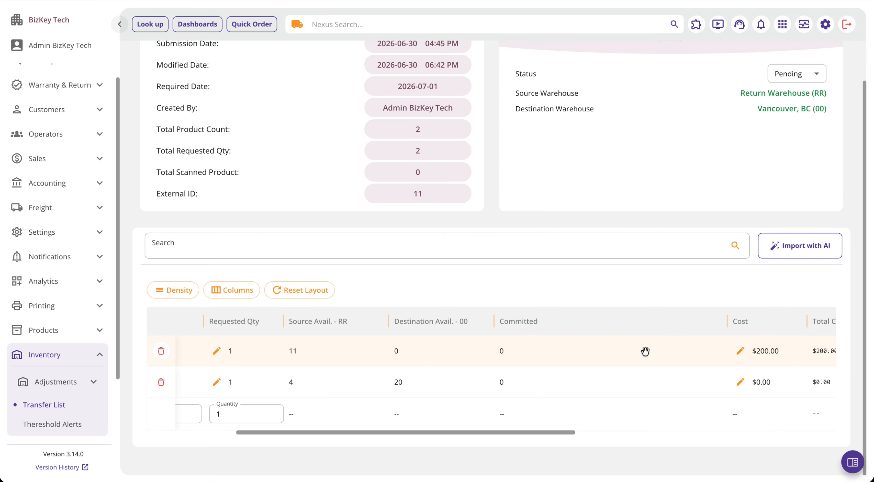
pyautogui.hscroll(5, 644, 351)
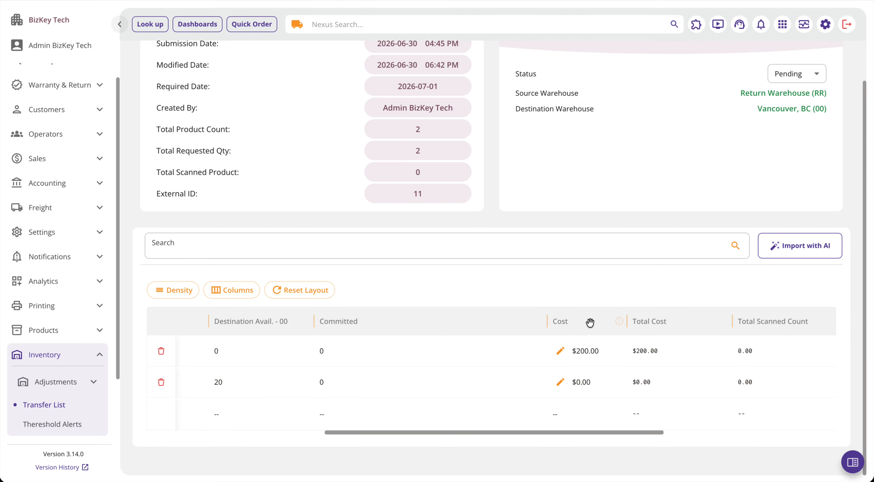
pyautogui.hscroll(3, 649, 349)
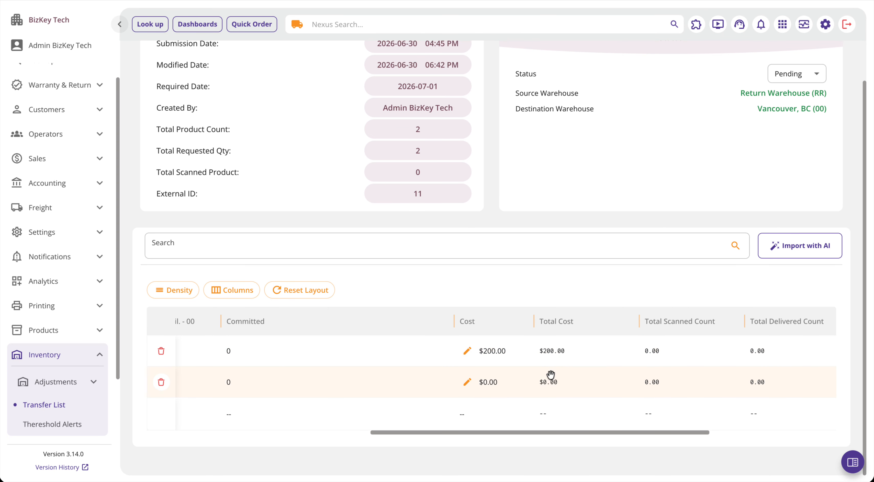
pyautogui.hscroll(2, 604, 360)
pyautogui.hscroll(5, 605, 360)
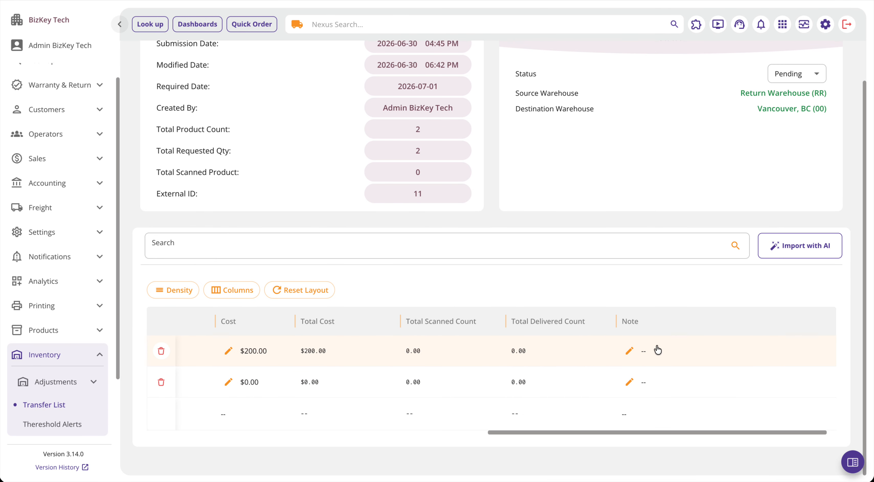
pyautogui.hscroll(-5, 656, 350)
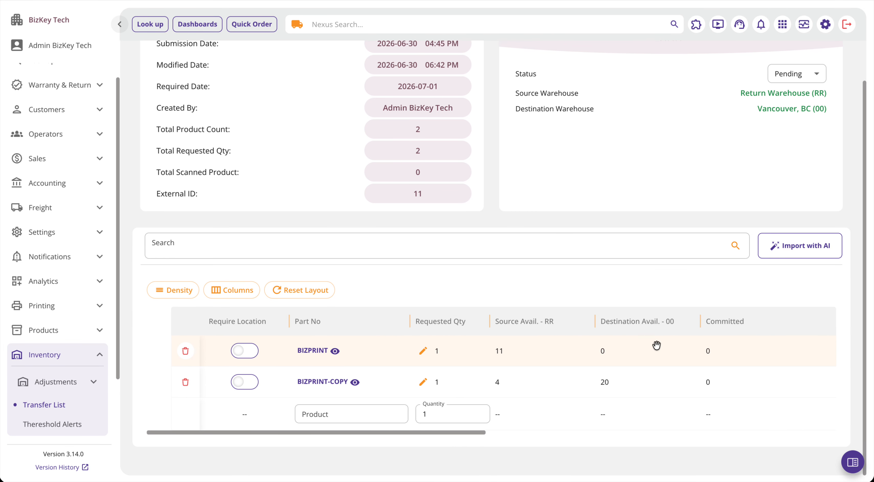
# Step: Change the transfer's status to Scanning
pyautogui.scroll(3, 616, 368)
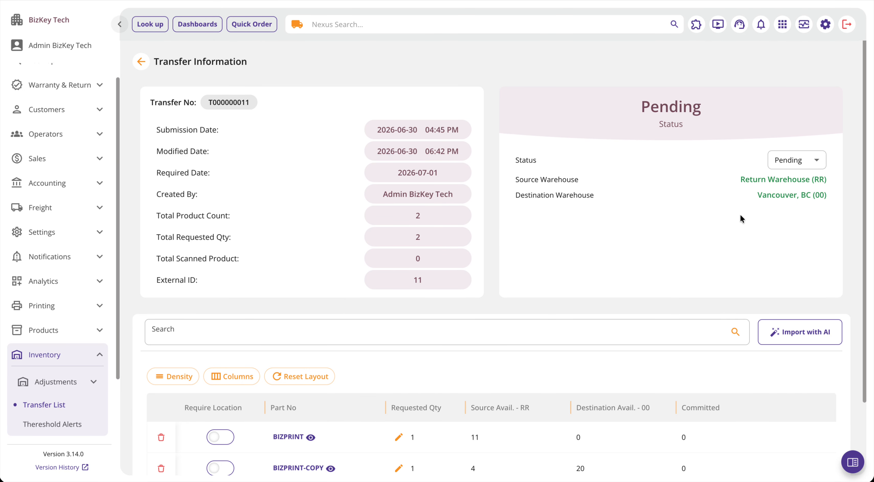
pyautogui.scroll(-3, 817, 131)
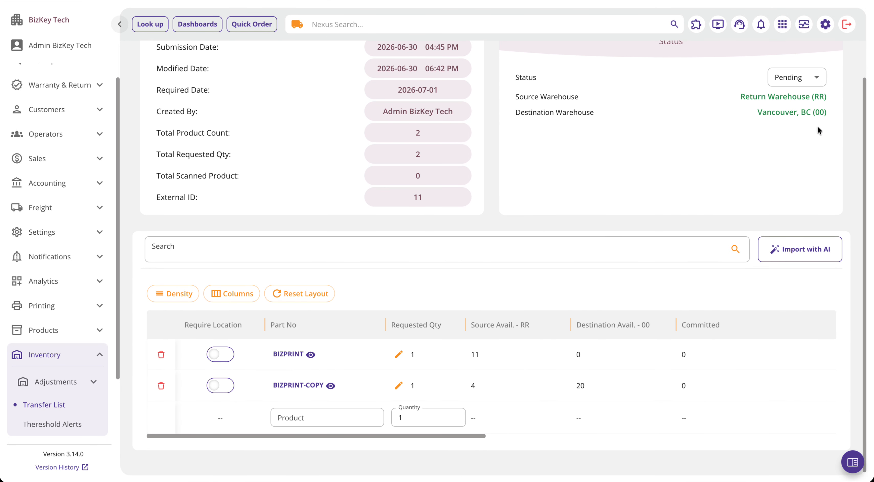
pyautogui.scroll(2, 816, 131)
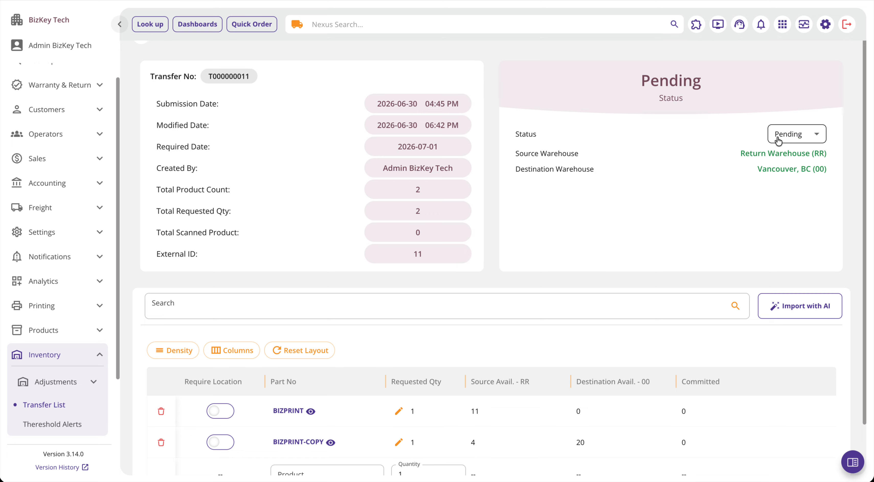
pyautogui.click(788, 137)
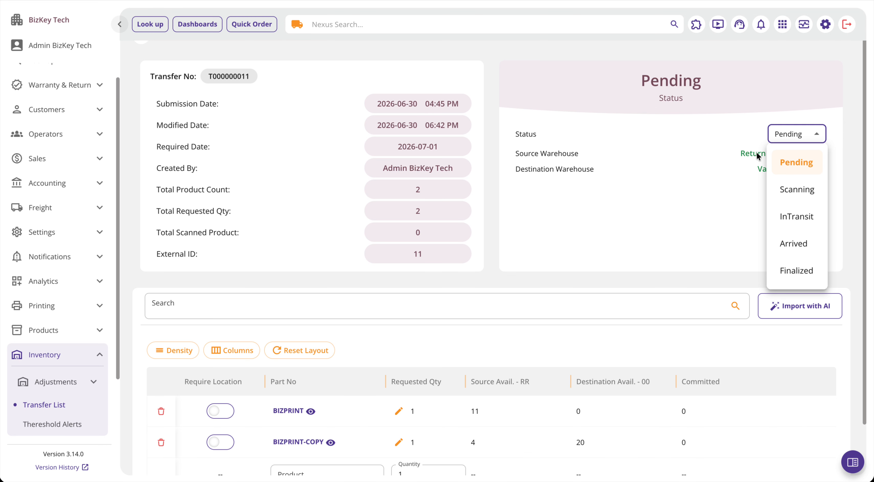
pyautogui.click(786, 189)
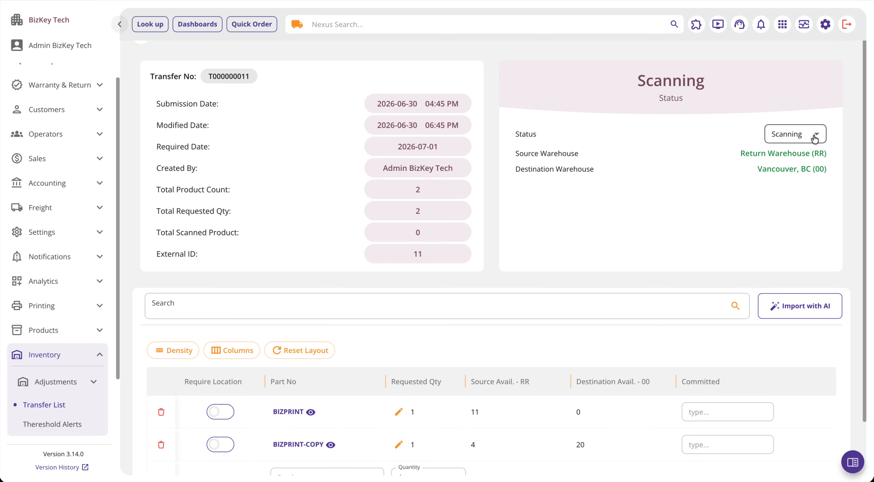
# Step: Look through the serial numbers offered for commitment on the BIZPRINT and BIZPRINT-COPY lines without choosing any
pyautogui.scroll(-2, 606, 246)
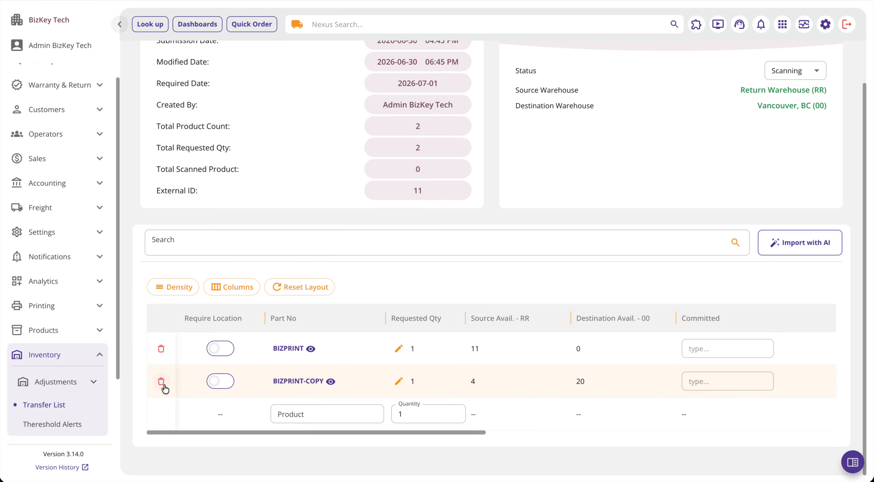
pyautogui.scroll(1, 497, 369)
pyautogui.hscroll(5, 497, 368)
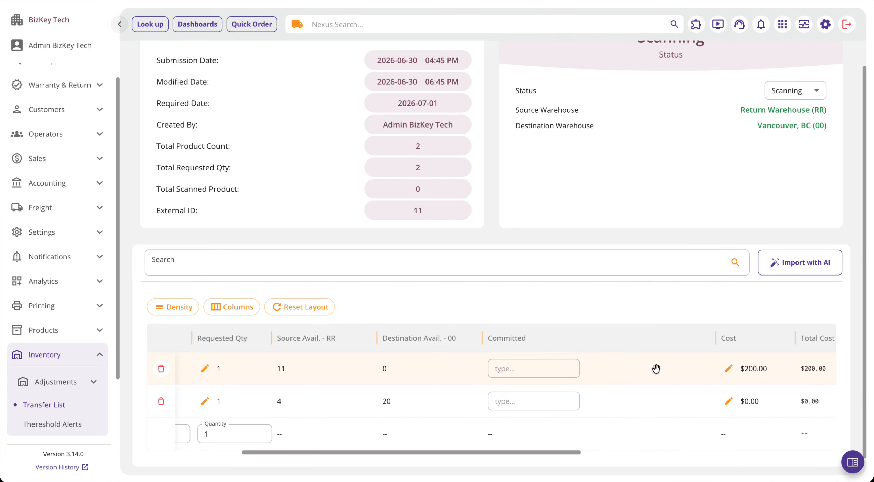
pyautogui.click(541, 375)
pyautogui.scroll(-3, 529, 309)
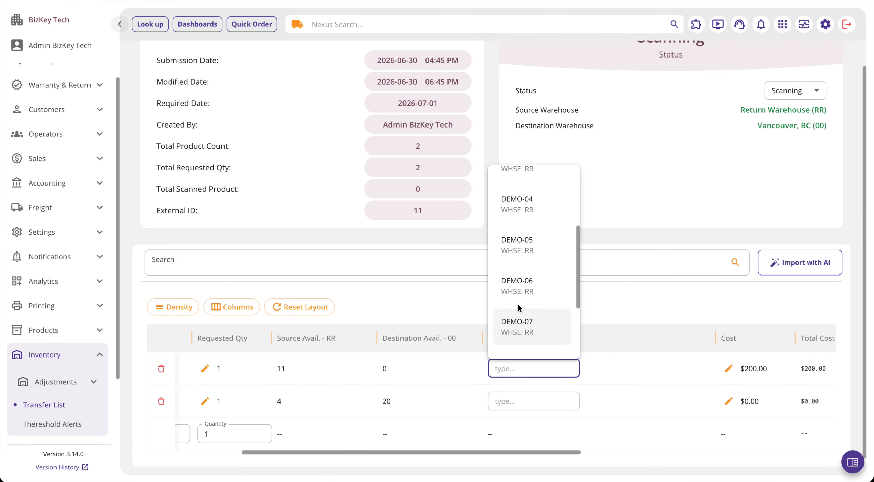
pyautogui.scroll(-3, 526, 244)
pyautogui.click(627, 368)
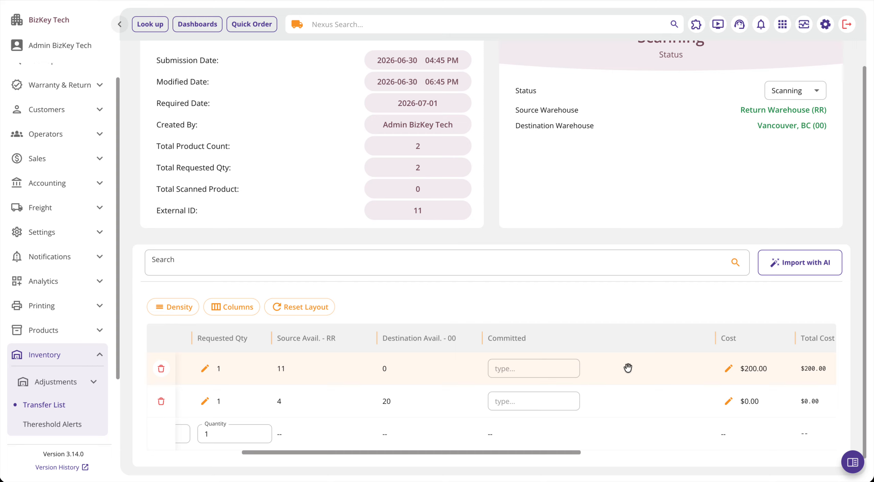
pyautogui.click(542, 402)
pyautogui.click(595, 399)
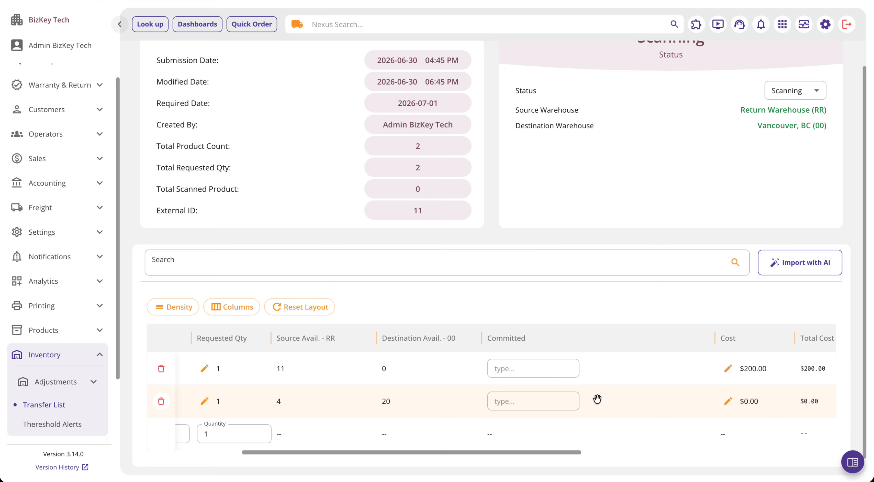
# Step: Commit serial number DEMO-01 from warehouse RR to the BIZPRINT line
pyautogui.hscroll(-5, 409, 400)
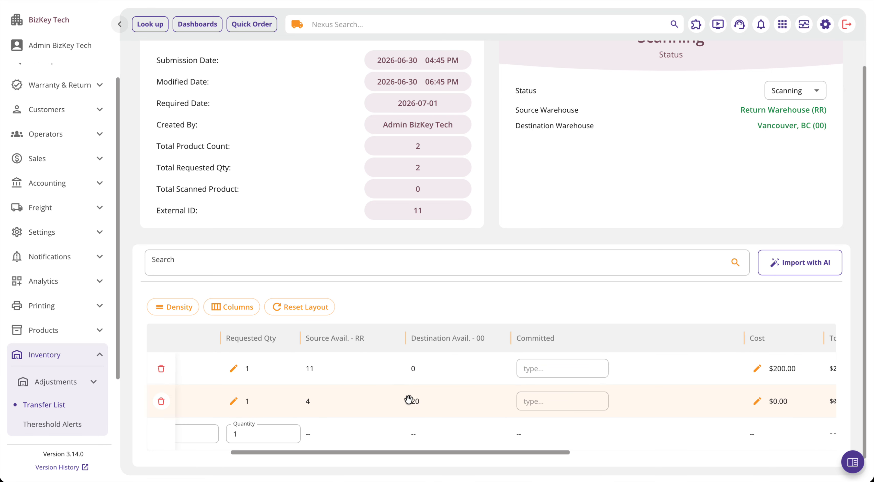
pyautogui.hscroll(5, 446, 407)
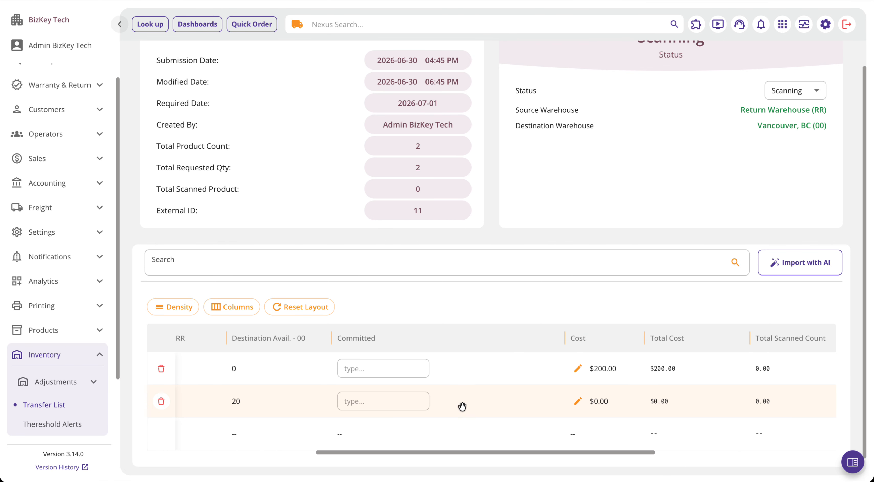
pyautogui.hscroll(-4, 391, 377)
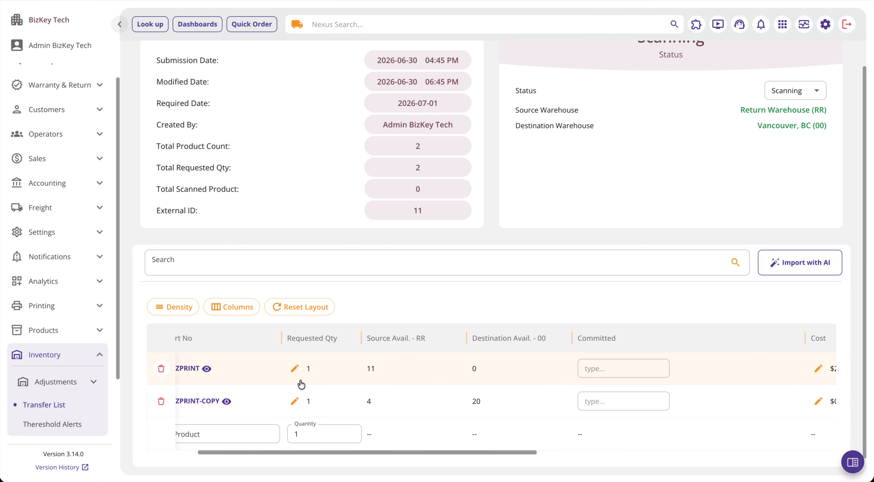
pyautogui.click(616, 363)
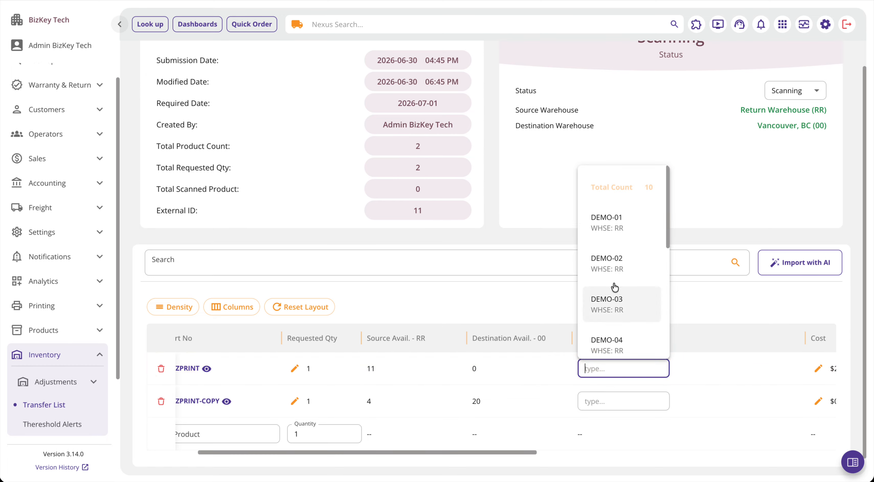
pyautogui.click(615, 298)
# Step: Try to commit a serial number from warehouse RR to the BIZPRINT-COPY line, and dismiss the resulting notifications
pyautogui.click(608, 403)
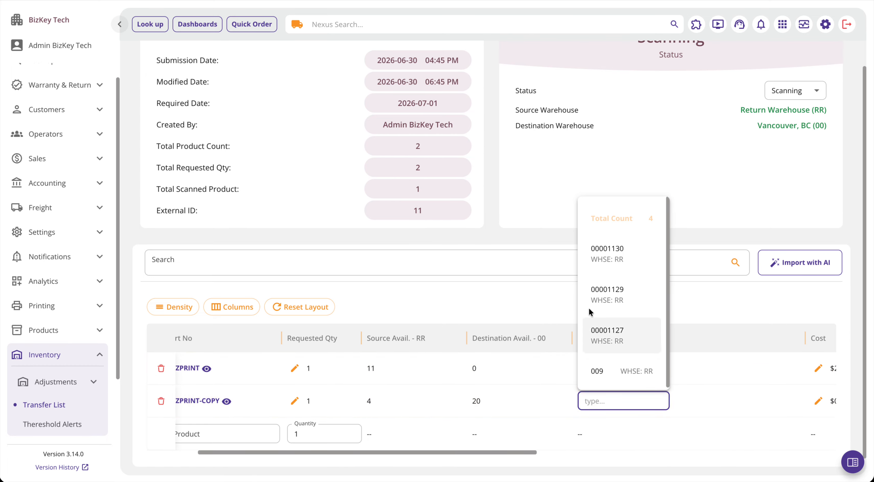
pyautogui.click(601, 267)
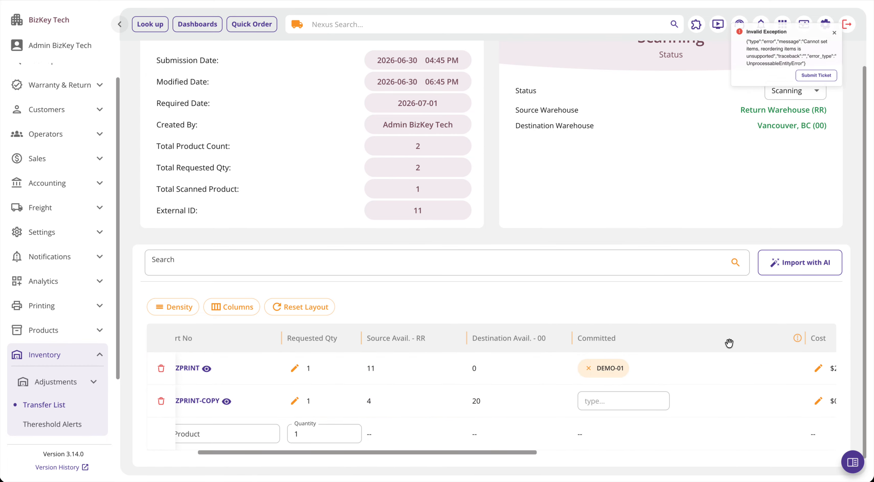
pyautogui.click(856, 24)
pyautogui.click(616, 400)
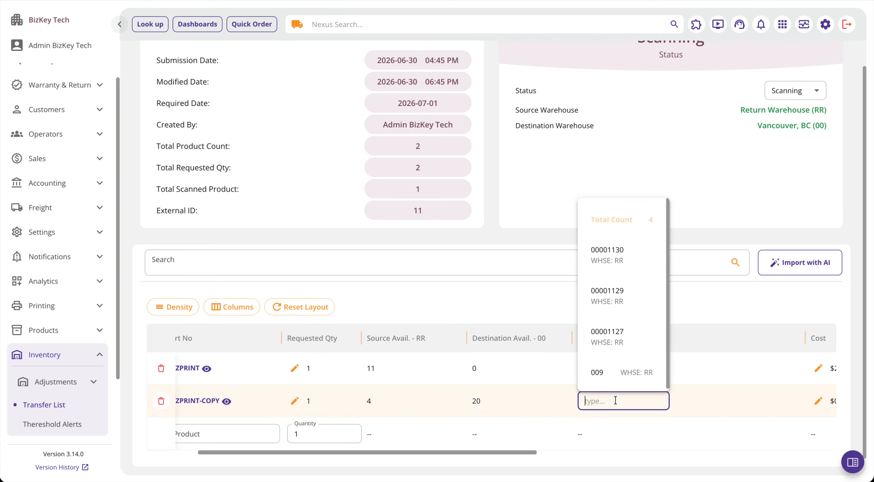
pyautogui.click(622, 352)
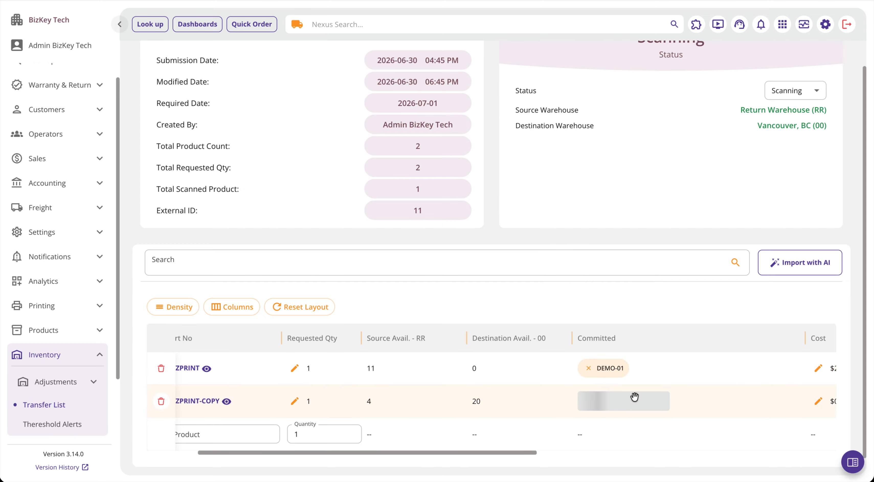
pyautogui.click(843, 86)
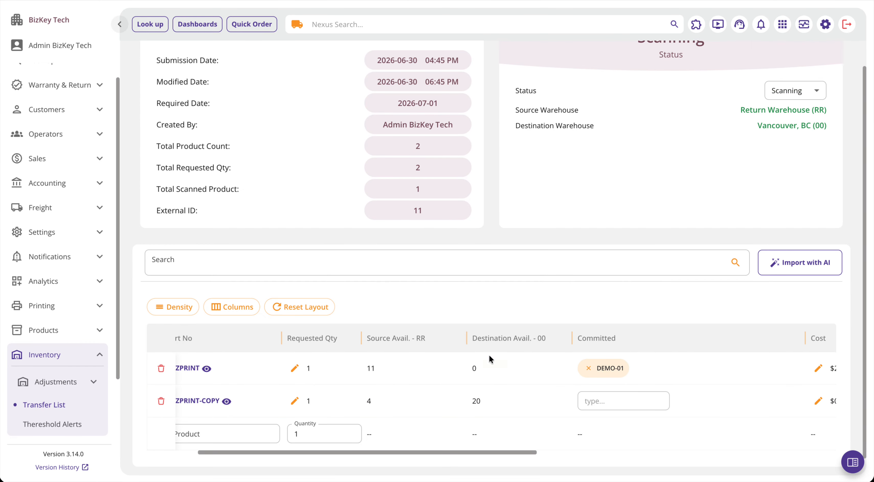
# Step: Delete the BIZPRINT-COPY line from the transfer and confirm the deletion
pyautogui.hscroll(-2, 342, 371)
pyautogui.hscroll(-1, 339, 377)
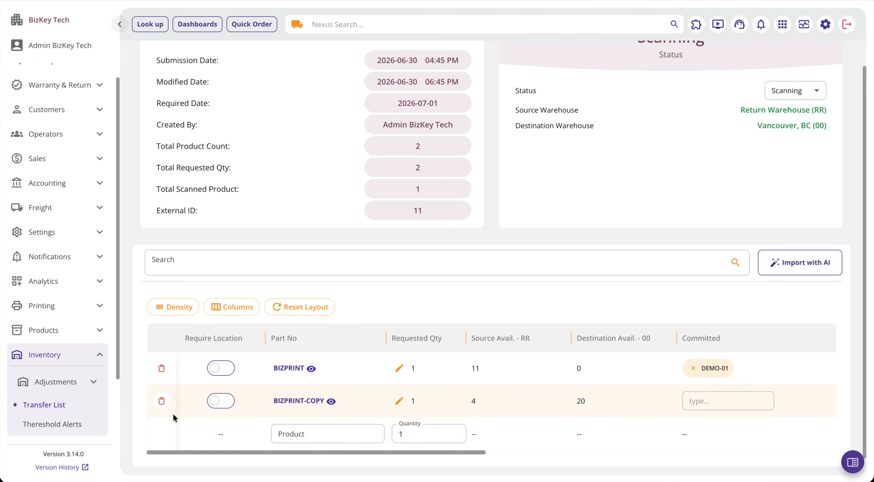
pyautogui.click(161, 401)
pyautogui.click(537, 290)
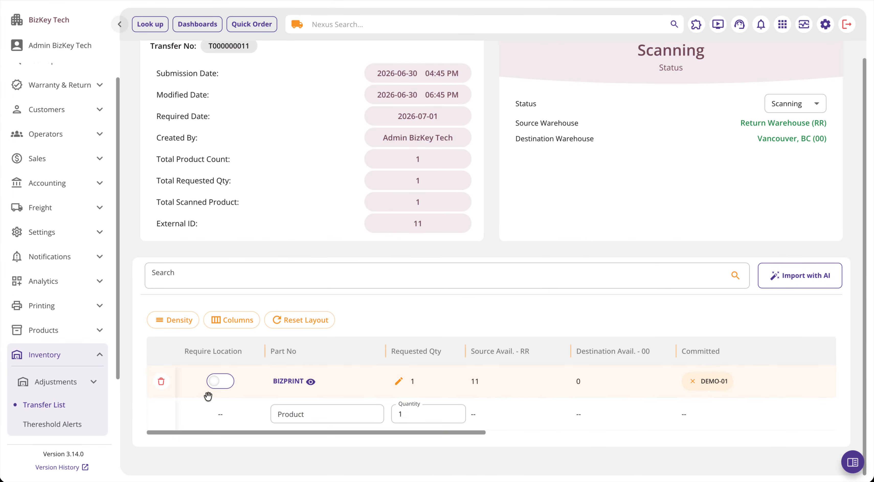
# Step: Check the BIZPRINT line's scanned and delivered counts, and change the transfer's status to InTransit
pyautogui.hscroll(2, 441, 400)
pyautogui.hscroll(5, 559, 382)
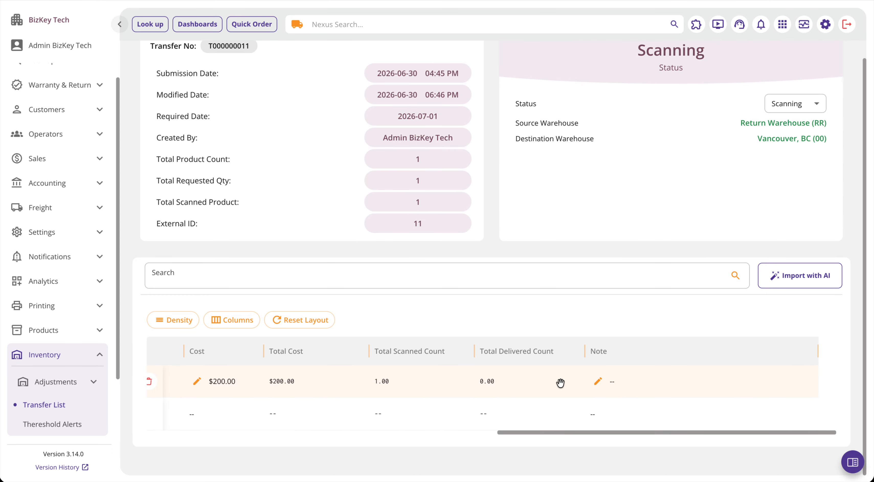
pyautogui.hscroll(-5, 560, 383)
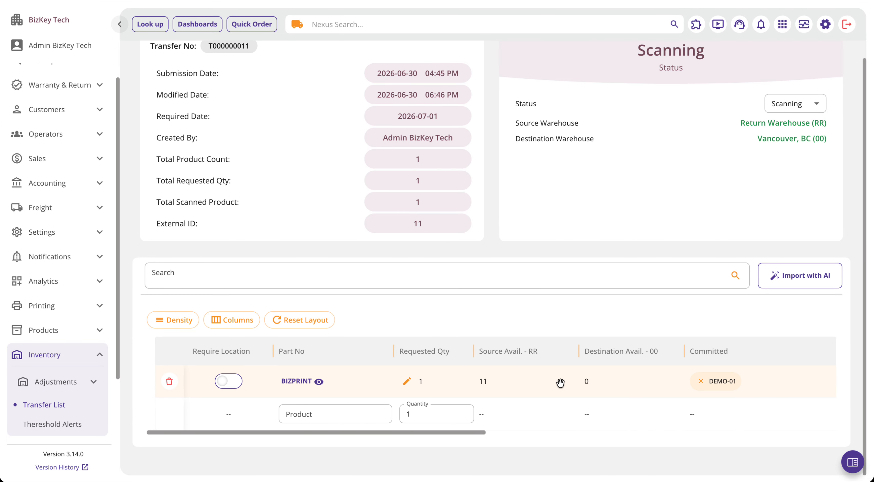
pyautogui.scroll(1, 683, 233)
pyautogui.click(771, 152)
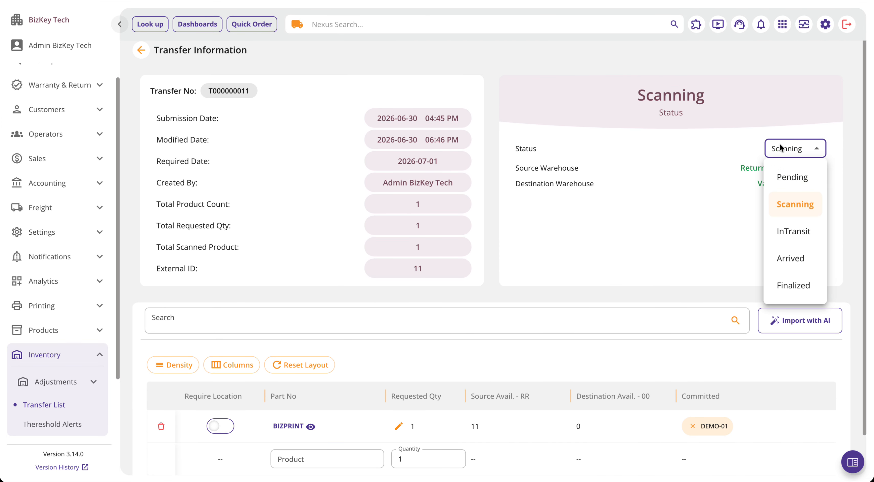
pyautogui.click(798, 233)
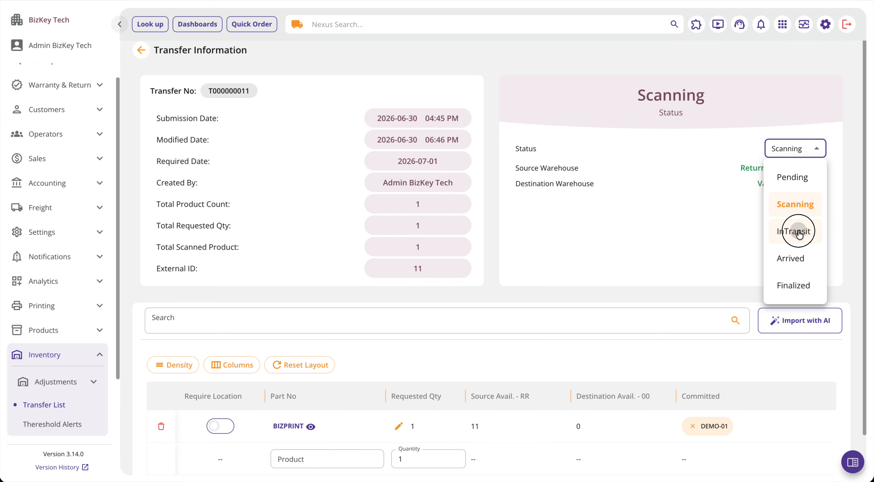
# Step: Review the committed serial number on the BIZPRINT line and change the transfer's status to Arrived
pyautogui.click(801, 150)
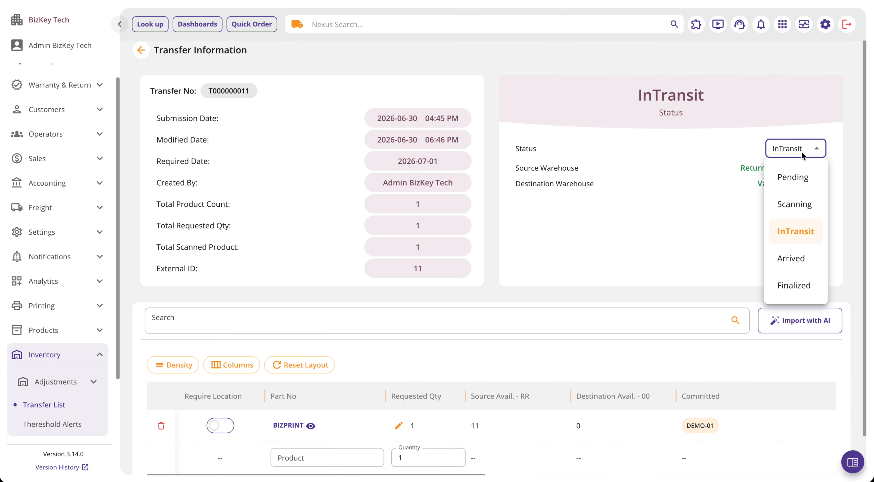
pyautogui.click(741, 246)
pyautogui.scroll(-1, 754, 390)
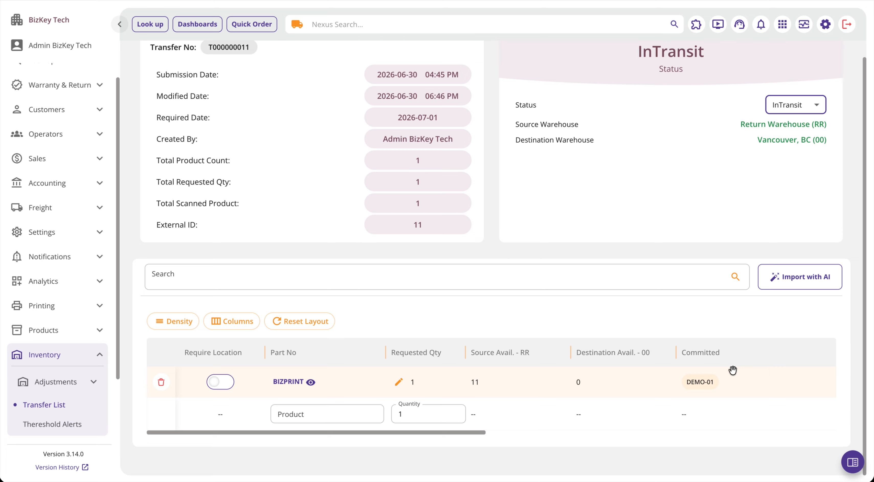
pyautogui.click(790, 110)
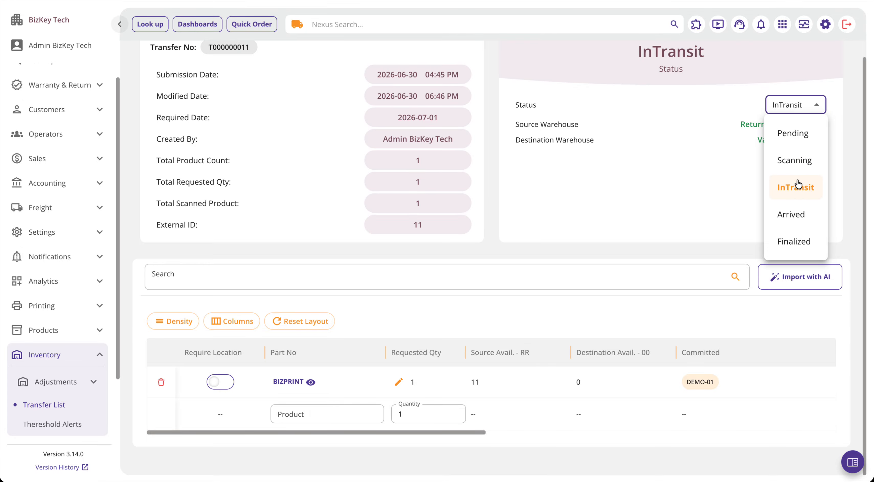
pyautogui.click(794, 225)
# Step: Change the transfer's status to Finalized and confirm proceeding with the finalization
pyautogui.click(784, 109)
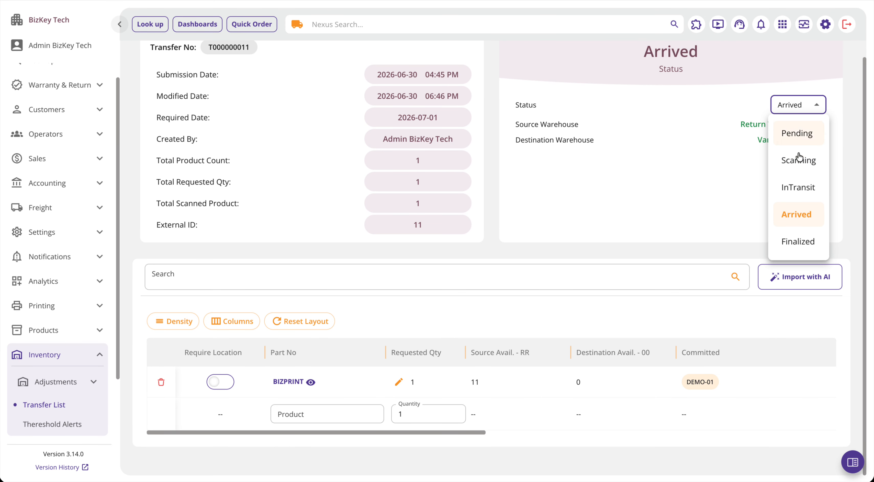
pyautogui.click(802, 247)
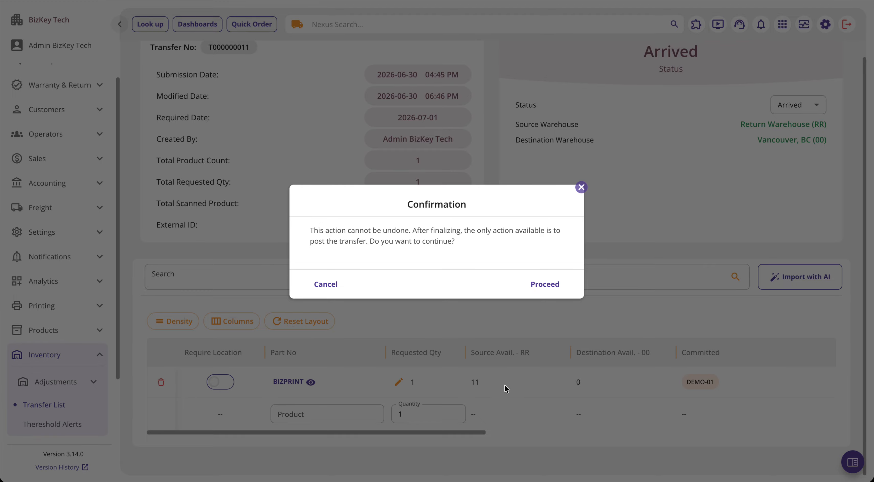
pyautogui.click(527, 297)
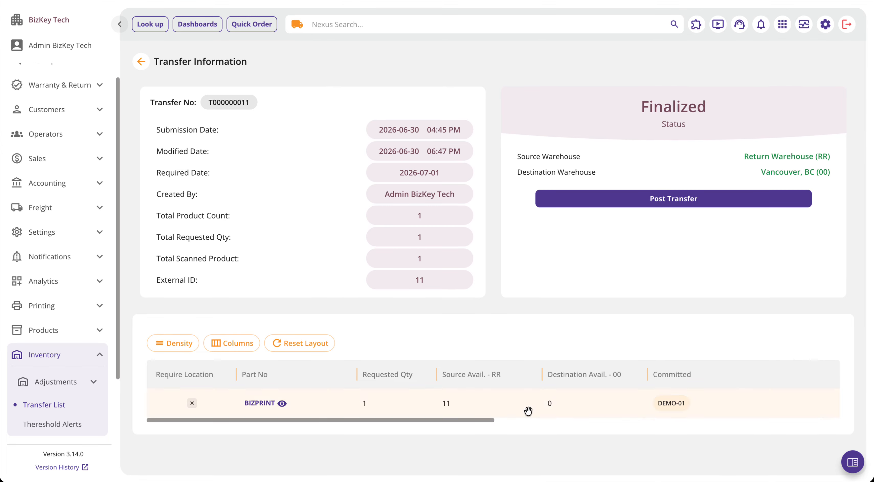
# Step: Check the BIZPRINT line's cost, scanned and delivered counts, and post the finalized transfer
pyautogui.hscroll(10, 476, 405)
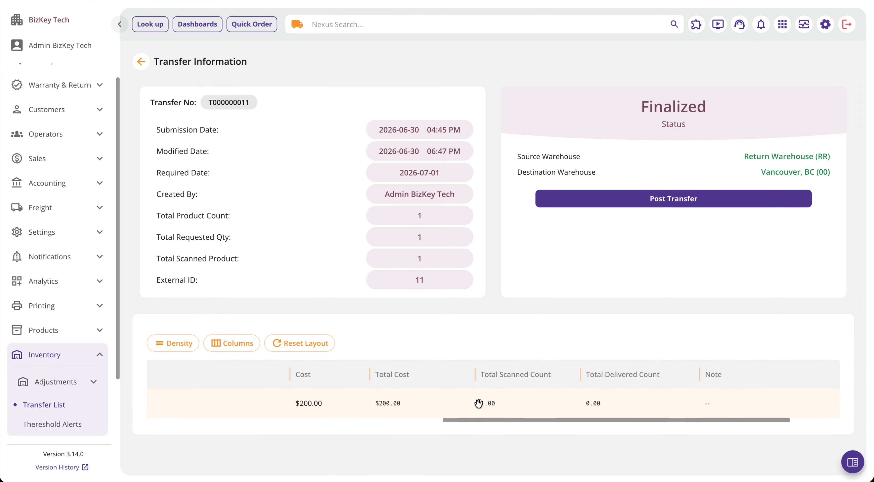
pyautogui.hscroll(-10, 478, 404)
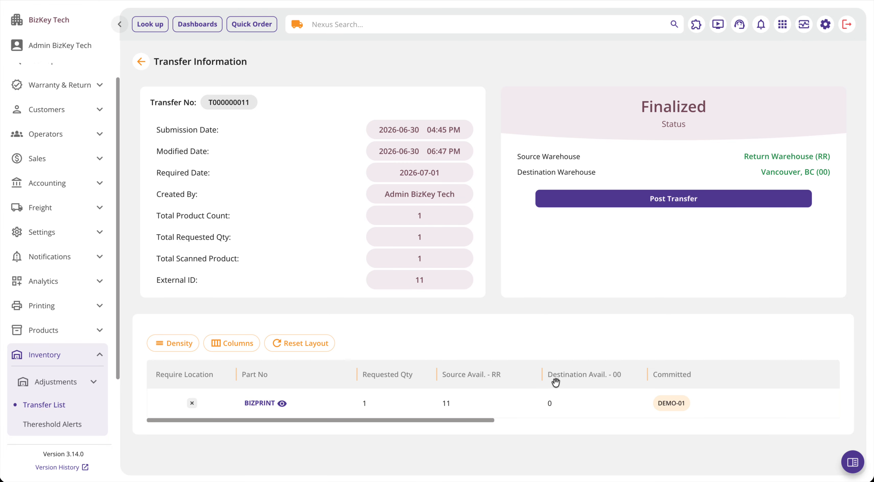
pyautogui.click(670, 199)
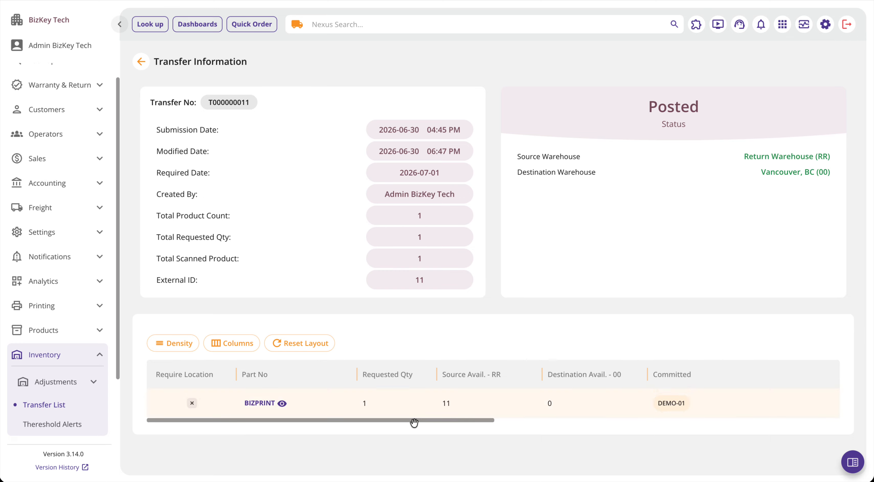
# Step: Review the posted BIZPRINT line's warehouse availability, committed serial number, costs, and scanned and delivered counts
pyautogui.hscroll(1, 391, 426)
pyautogui.hscroll(10, 391, 425)
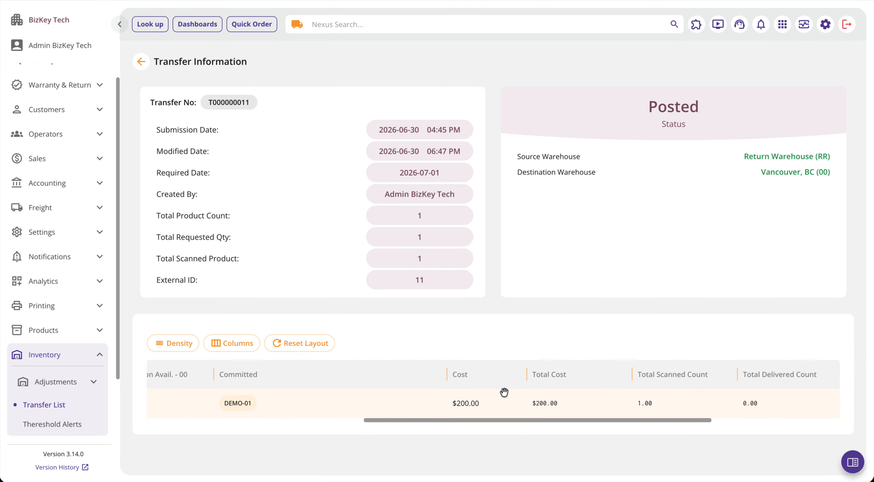
pyautogui.hscroll(-10, 496, 388)
pyautogui.hscroll(2, 503, 390)
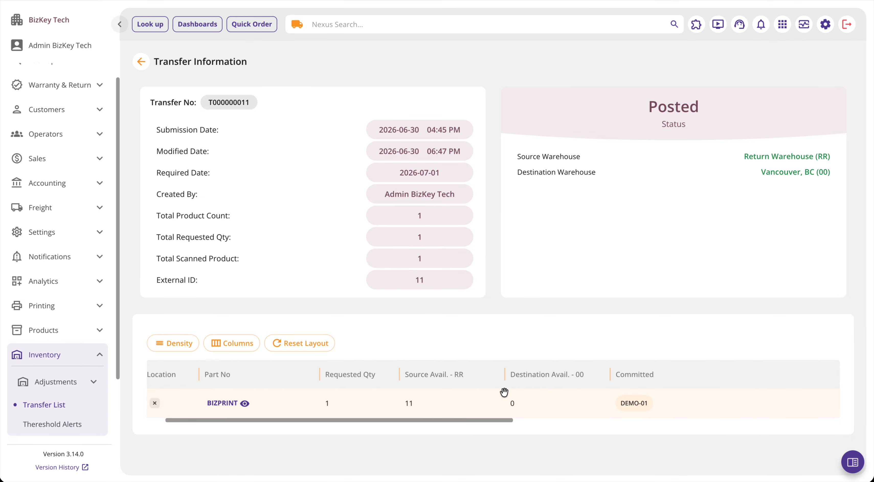
pyautogui.hscroll(-2, 503, 390)
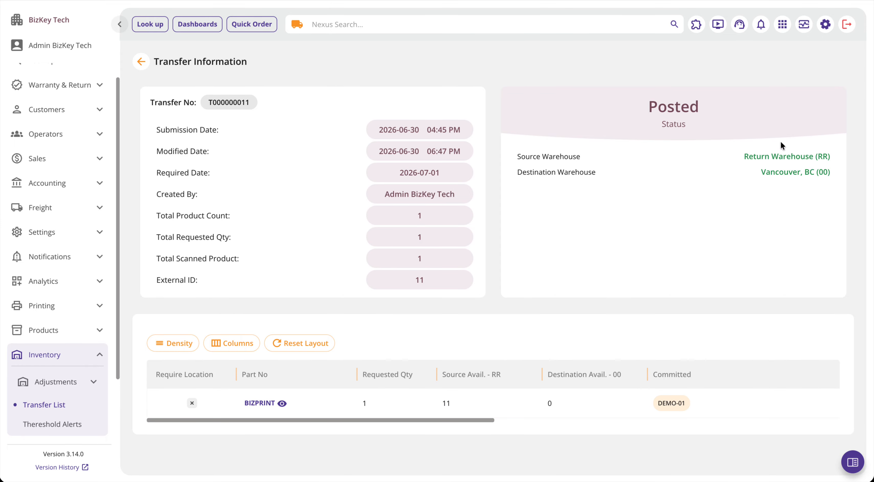
# Step: Return to the transfer list and reopen transfer T000000011 to view its refreshed source and destination availability
pyautogui.click(140, 62)
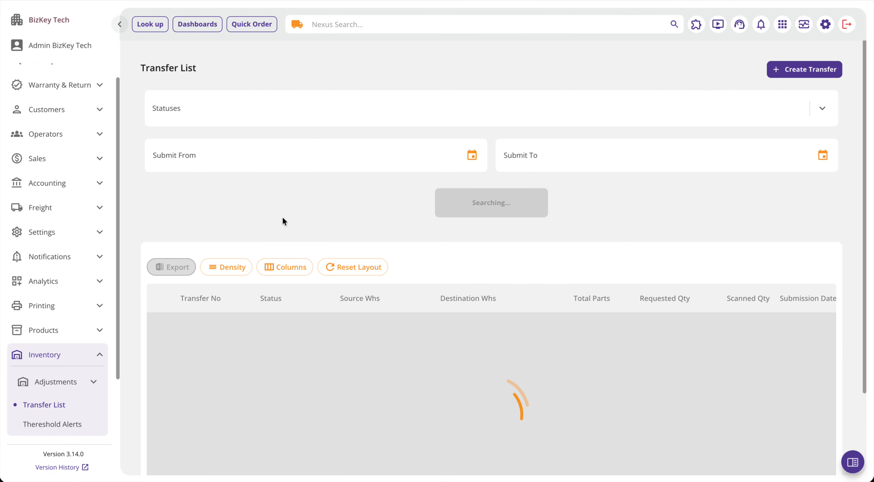
pyautogui.scroll(-3, 268, 326)
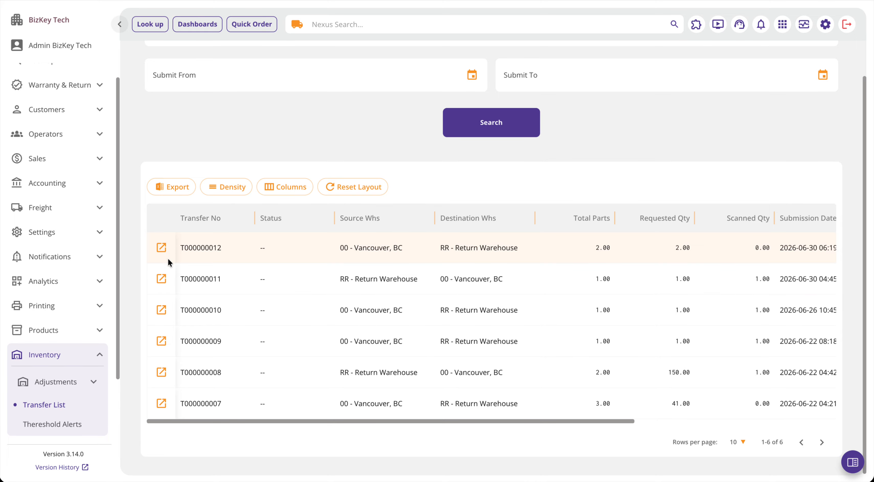
pyautogui.click(164, 279)
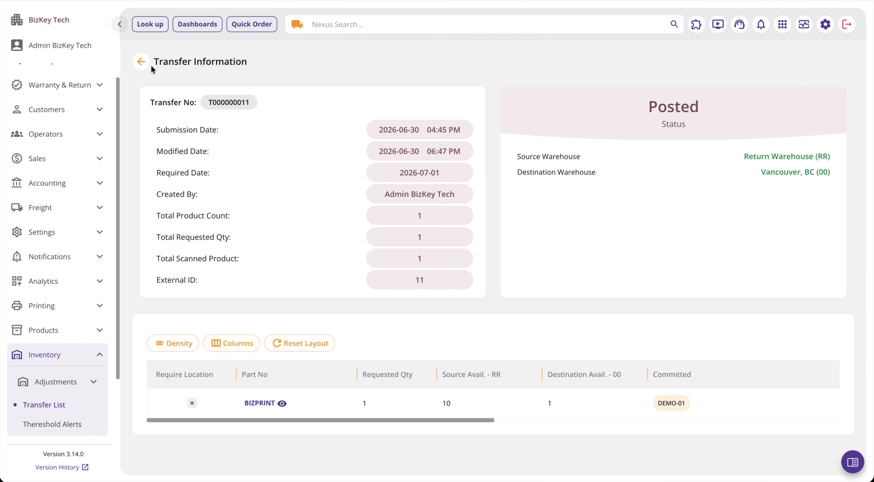
# Step: Briefly open transfer T000000010 from the transfer list, return to the list, and open transfer T000000008
pyautogui.click(141, 61)
pyautogui.scroll(-3, 190, 312)
pyautogui.click(164, 305)
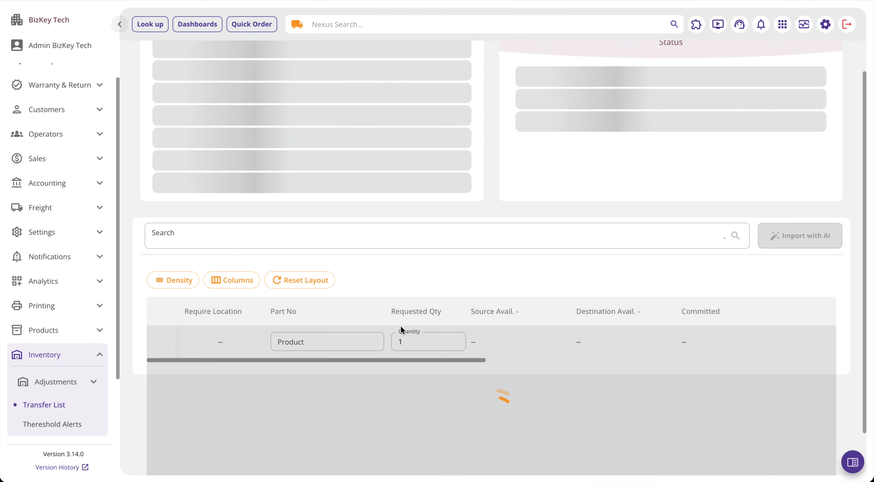
pyautogui.click(141, 62)
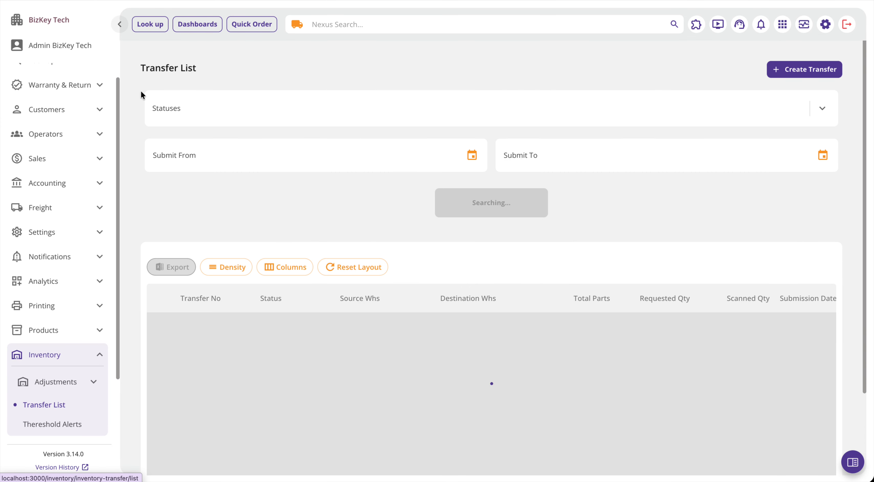
pyautogui.scroll(-3, 158, 321)
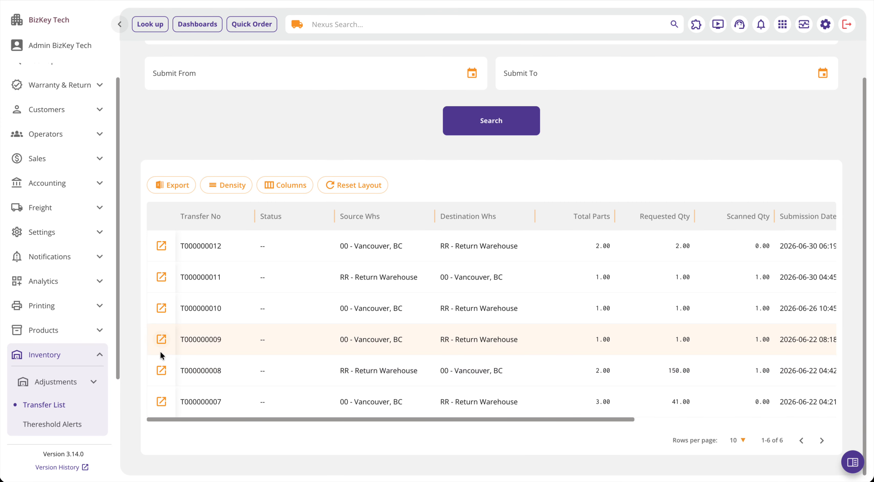
pyautogui.click(160, 350)
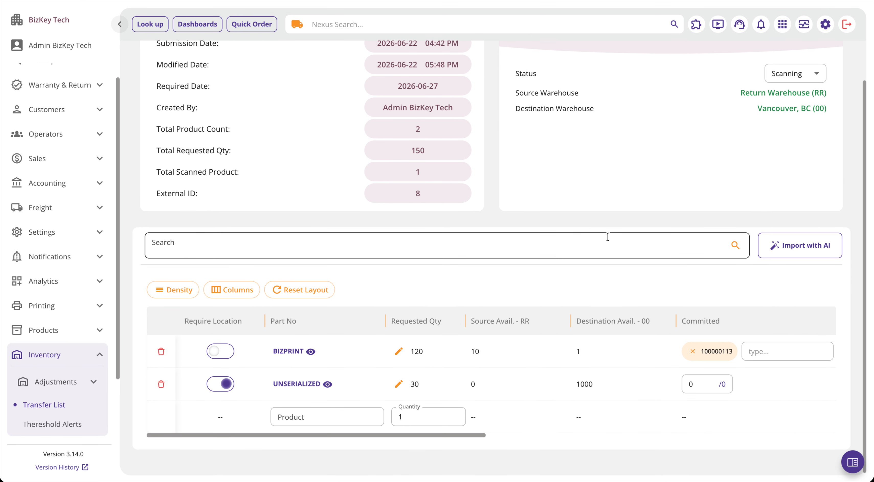
# Step: Inspect the status options offered for transfer T000000008 and close the list without choosing one
pyautogui.click(779, 73)
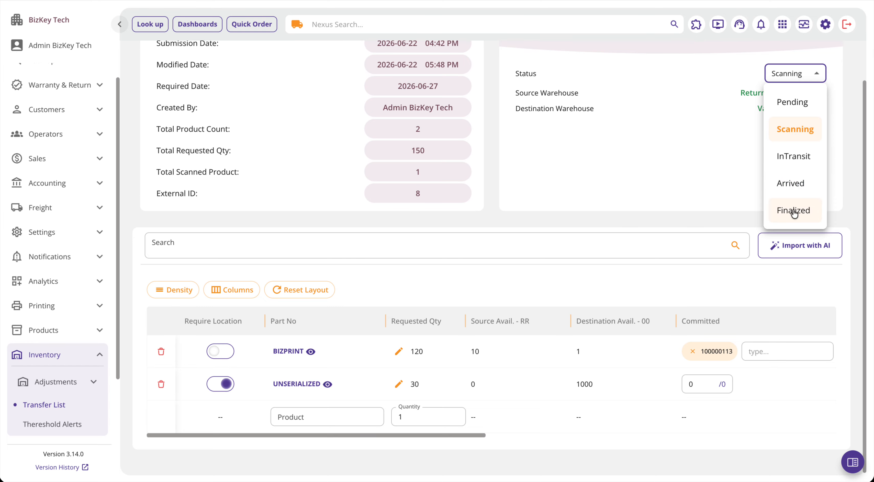
pyautogui.click(736, 200)
pyautogui.click(793, 73)
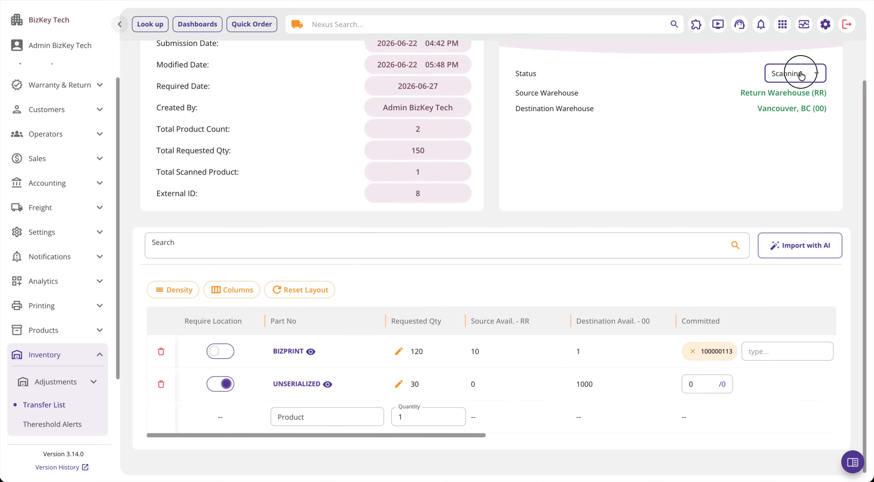
pyautogui.click(676, 212)
pyautogui.scroll(3, 676, 212)
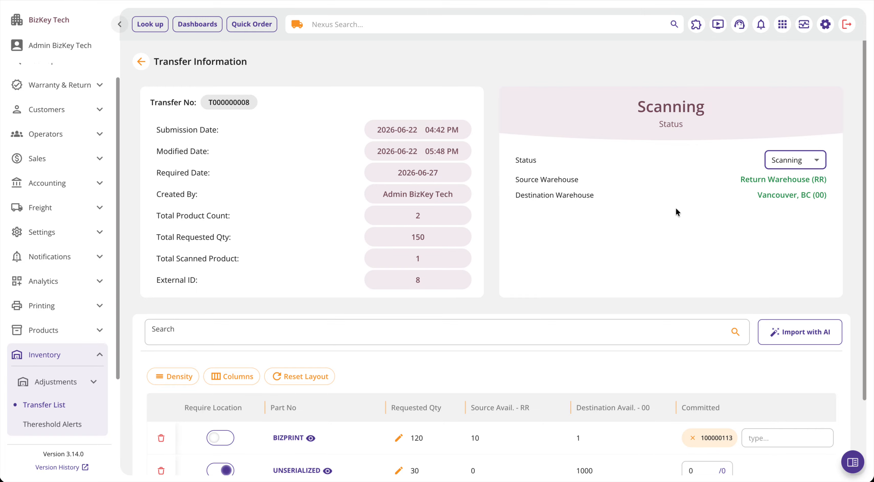
# Step: Reopen transfer T000000011, examine BIZPRINT's availability in the Vancouver and Return warehouses, and close the product details
pyautogui.click(141, 61)
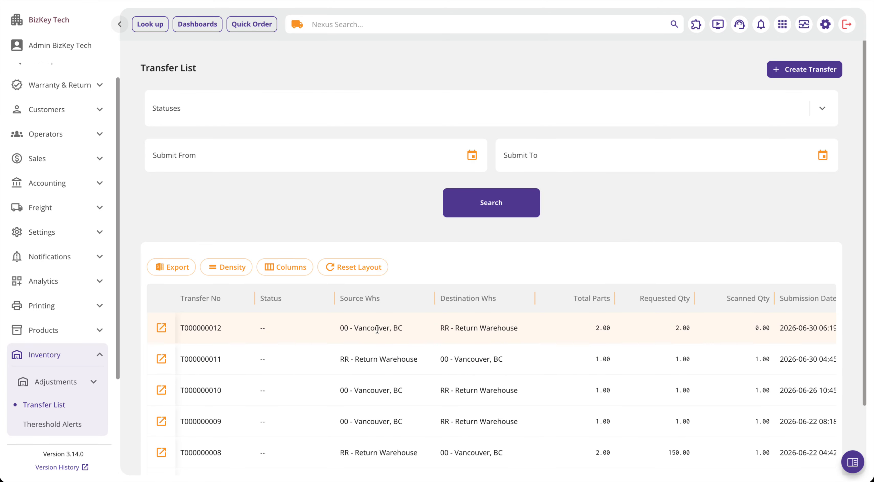
pyautogui.click(161, 359)
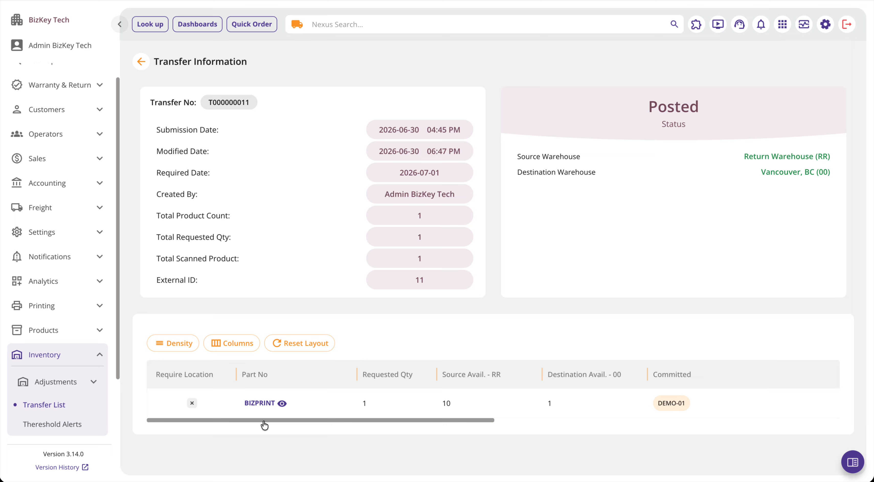
pyautogui.click(282, 403)
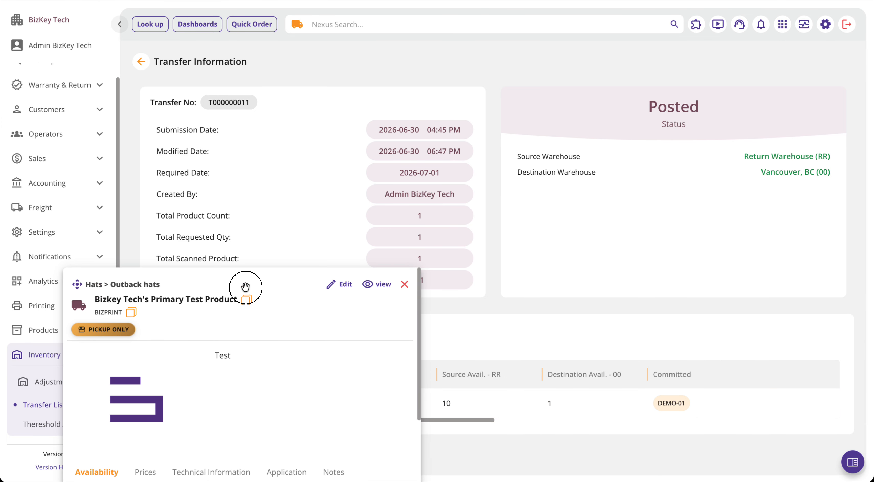
pyautogui.moveTo(244, 287); pyautogui.dragTo(332, 160)
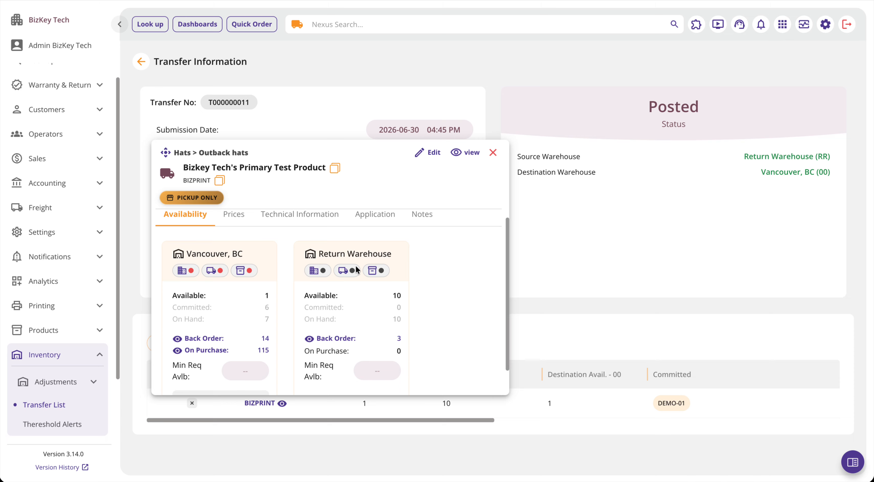
pyautogui.click(494, 154)
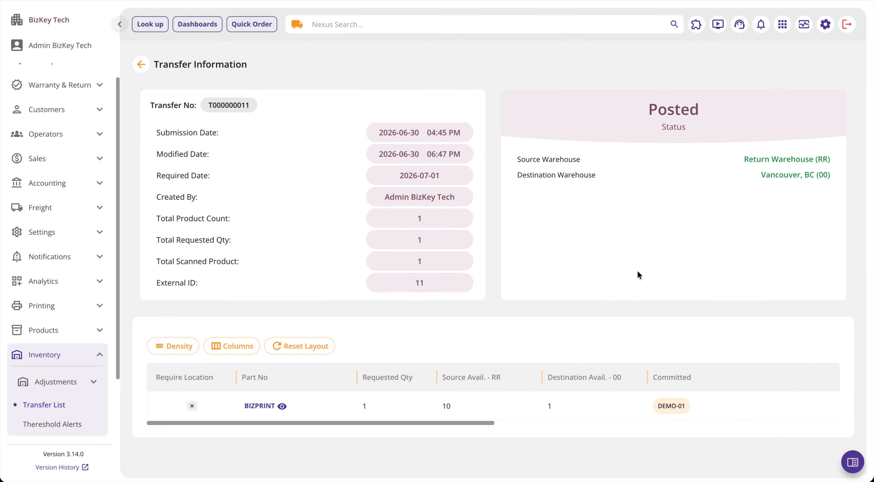